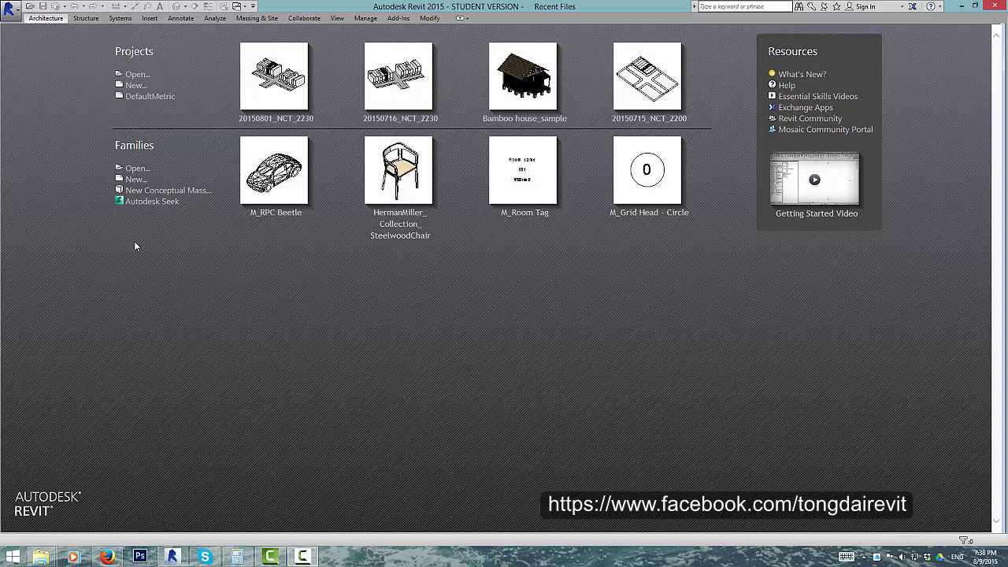
Step: Create two new families, Family1 and Family2, from the Metric Planting template
click(8, 16)
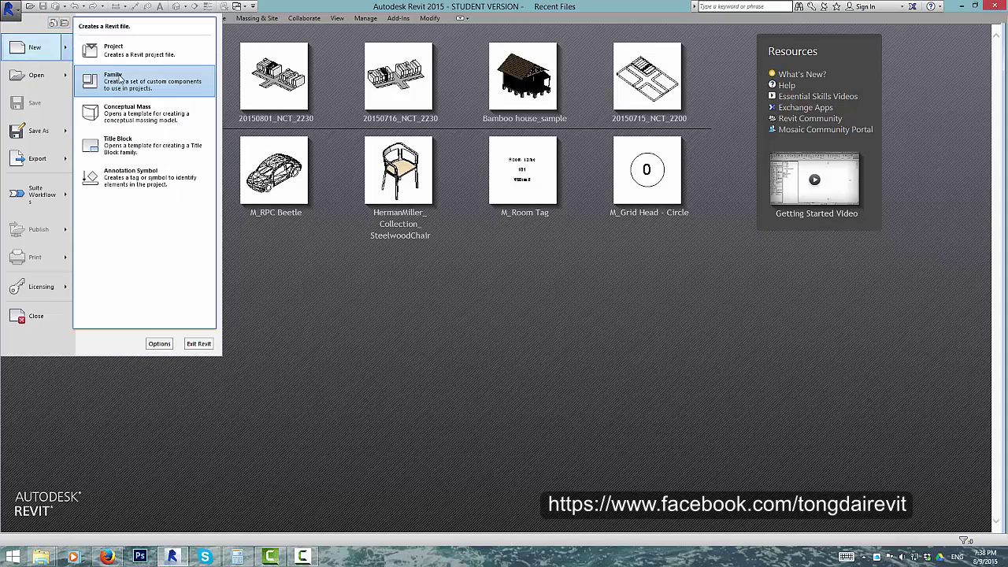
click(355, 200)
drag(344, 245, 343, 335)
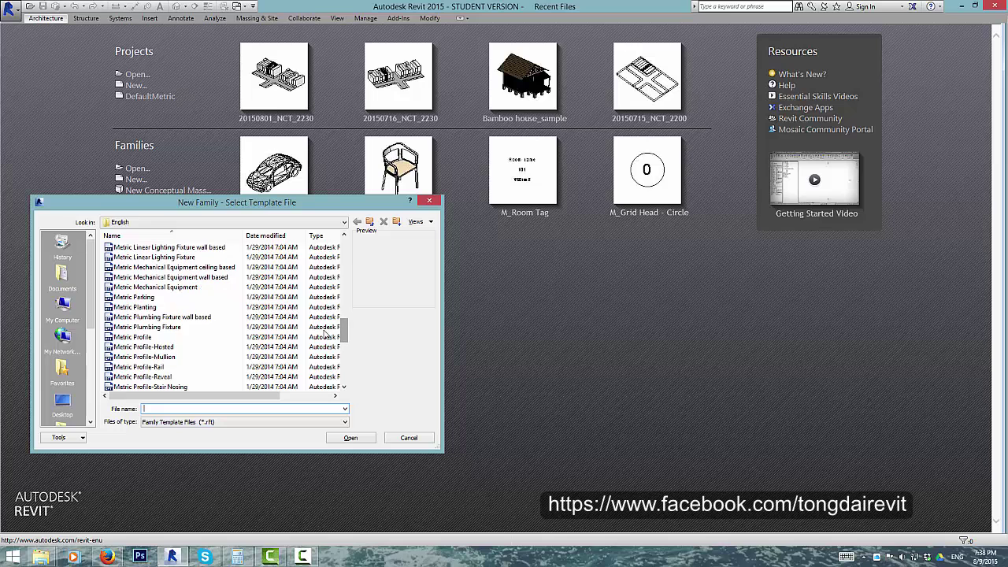
click(150, 307)
click(346, 438)
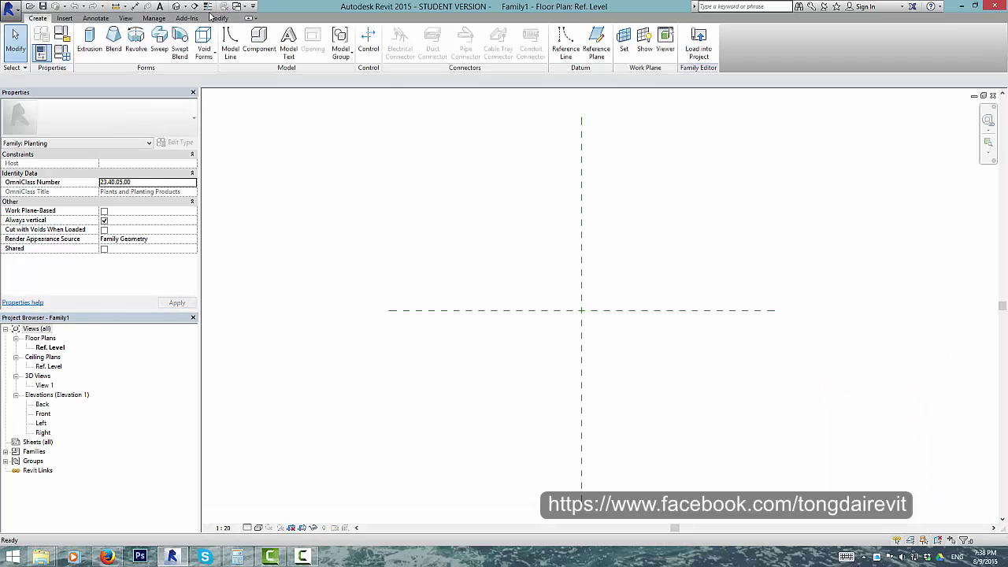
click(11, 8)
click(138, 82)
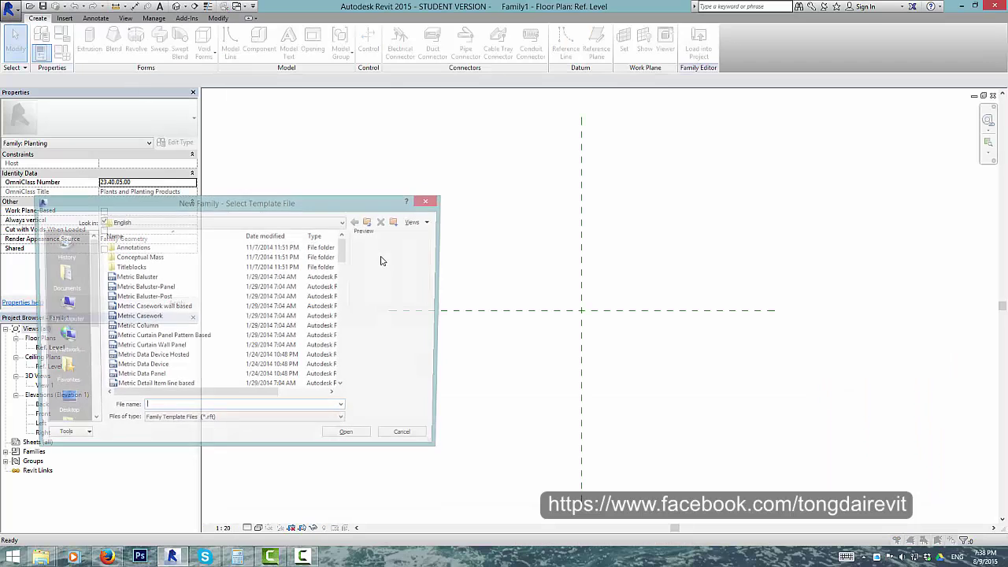
drag(344, 256, 358, 343)
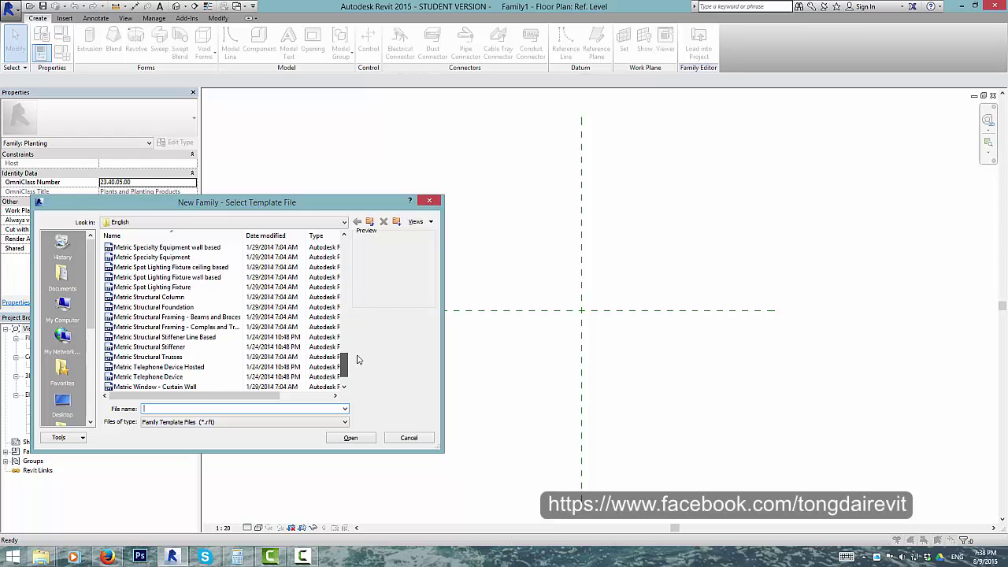
click(135, 257)
click(350, 437)
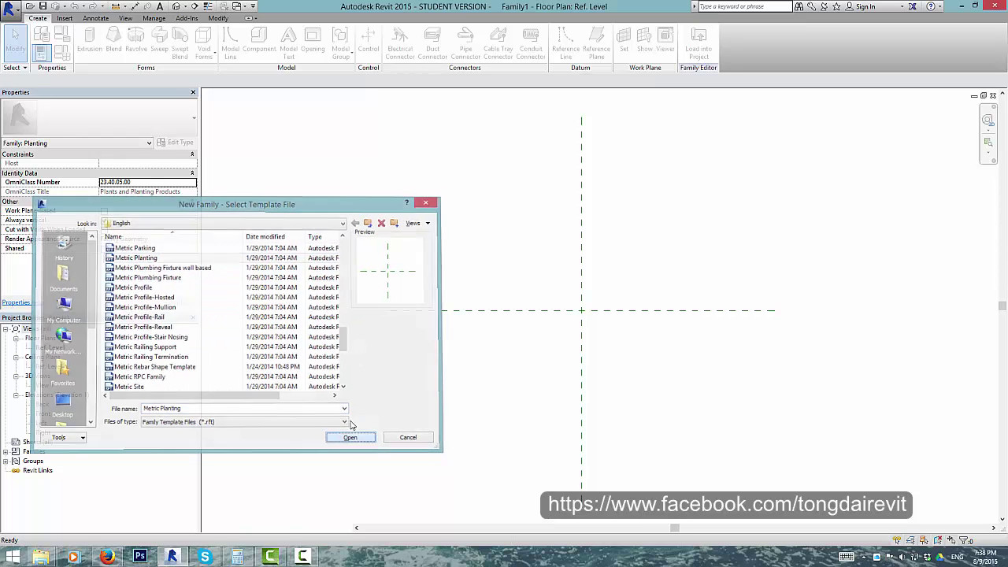
Step: Create a third family, Family3, from the Metric Generic Model template
click(11, 8)
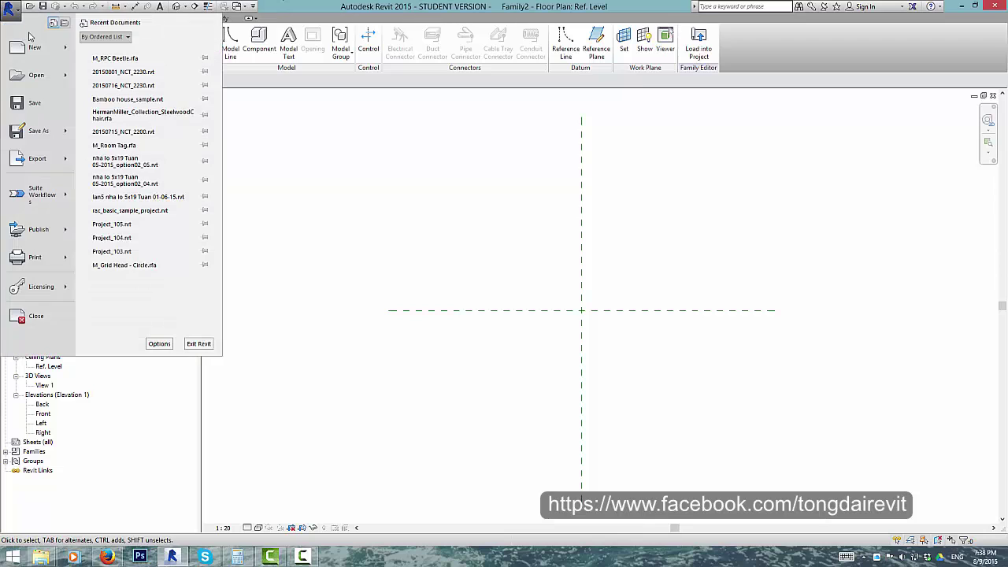
mouse_move(35, 47)
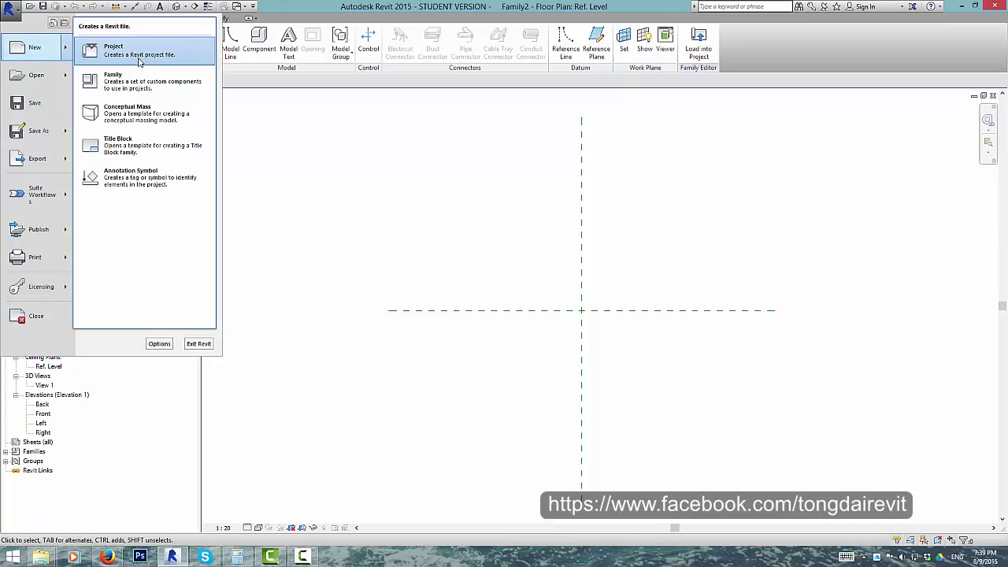
click(149, 93)
mouse_move(344, 250)
mouse_down()
mouse_move(355, 336)
mouse_move(350, 310)
mouse_up()
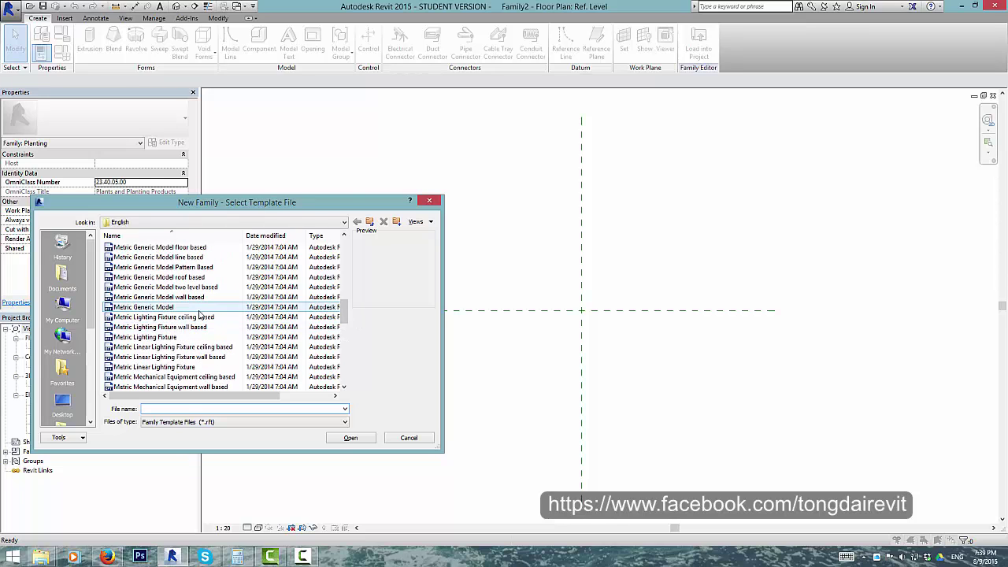
click(260, 308)
click(351, 438)
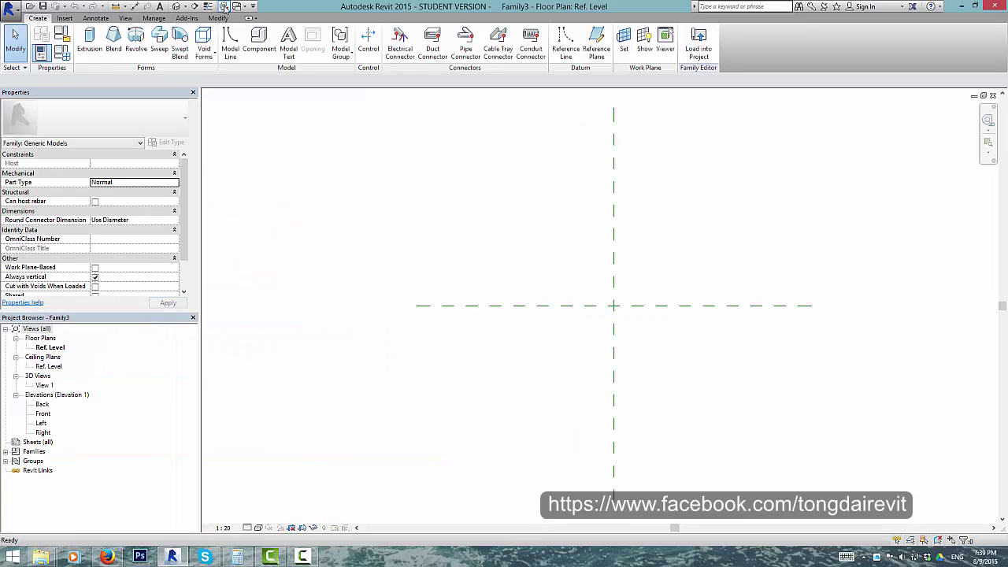
Step: Open the recent M_RPC Beetle family and start a new DefaultMetric project
click(8, 6)
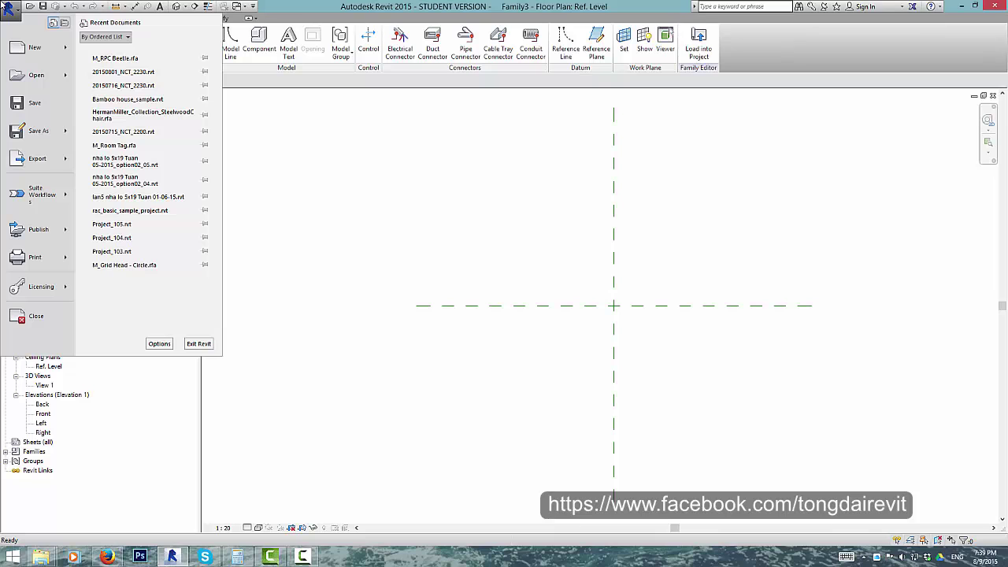
click(118, 60)
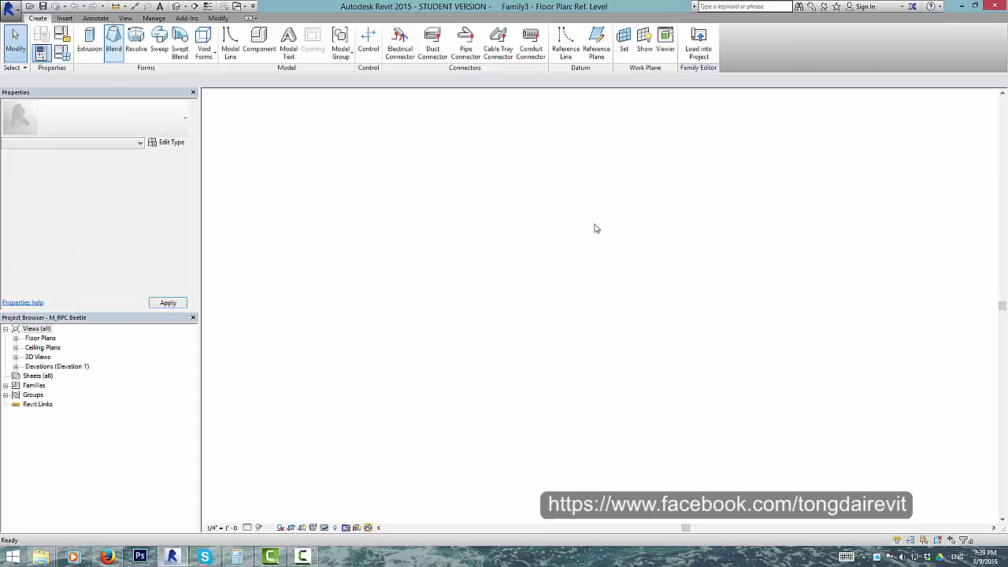
click(8, 6)
mouse_move(35, 47)
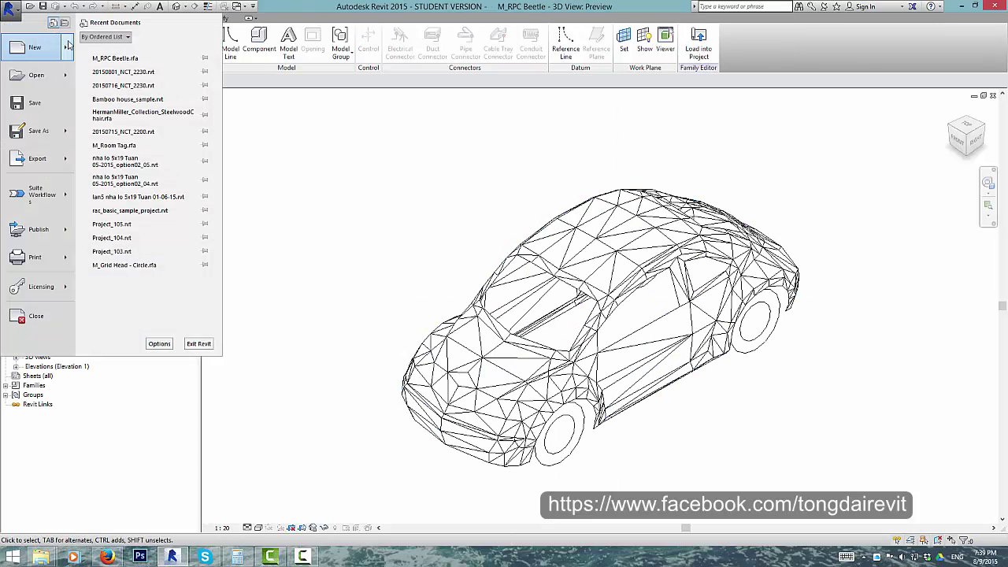
click(169, 48)
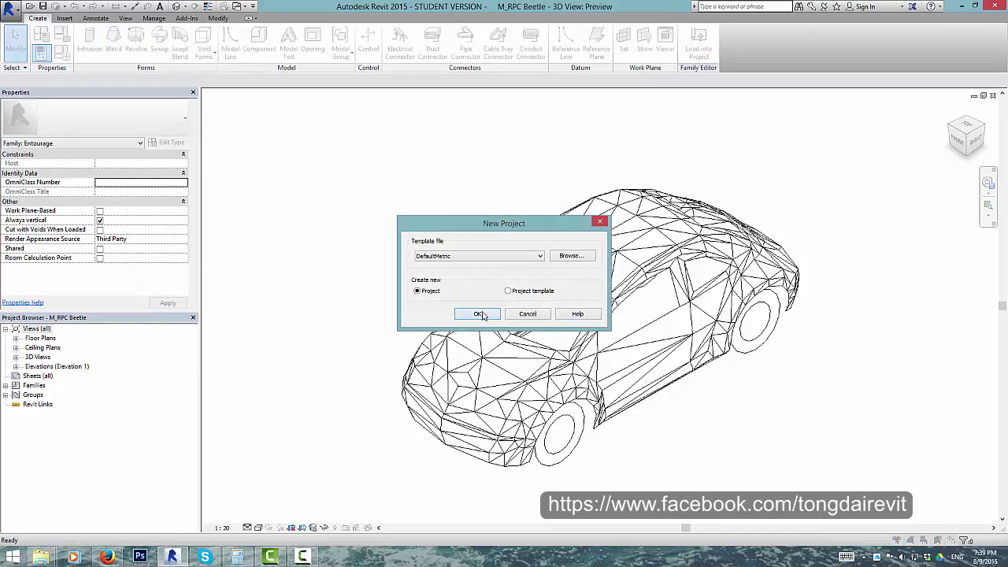
click(482, 312)
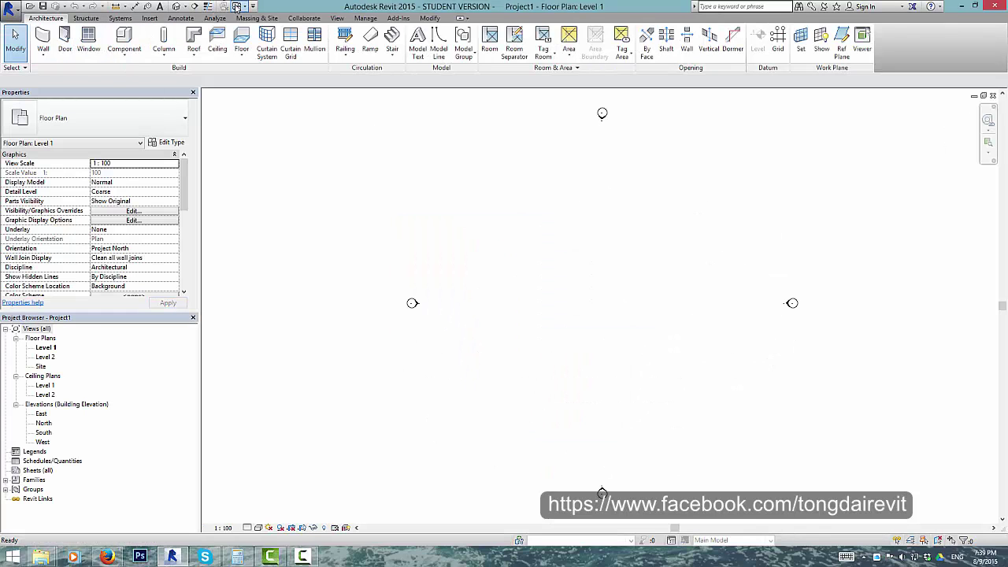
Step: Load the M_RPC Beetle car family into Family1
click(236, 6)
click(189, 61)
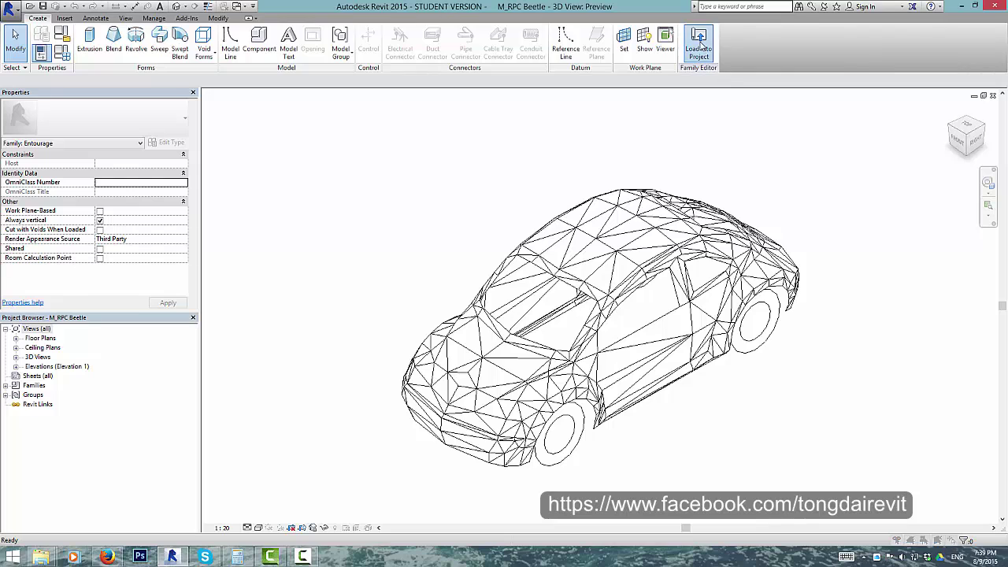
click(698, 44)
click(437, 222)
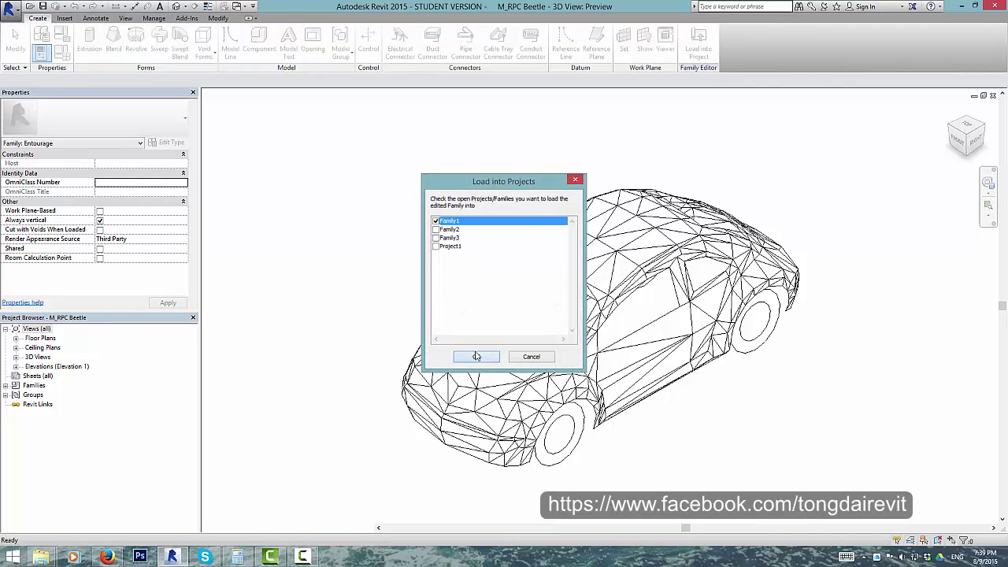
click(476, 355)
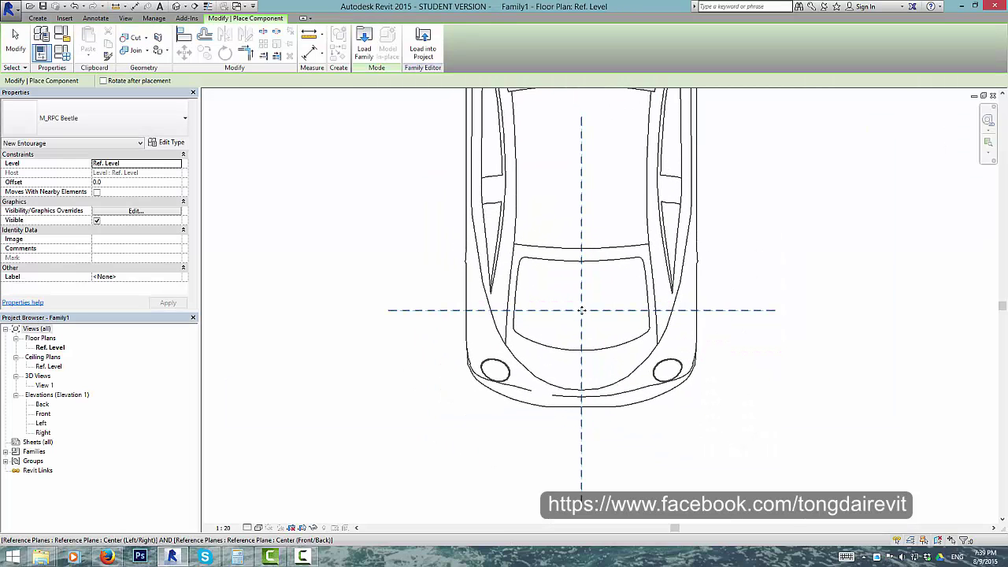
Step: Place the Beetle car at Family1's reference-plane intersection
click(514, 341)
key(Escape)
key(Escape)
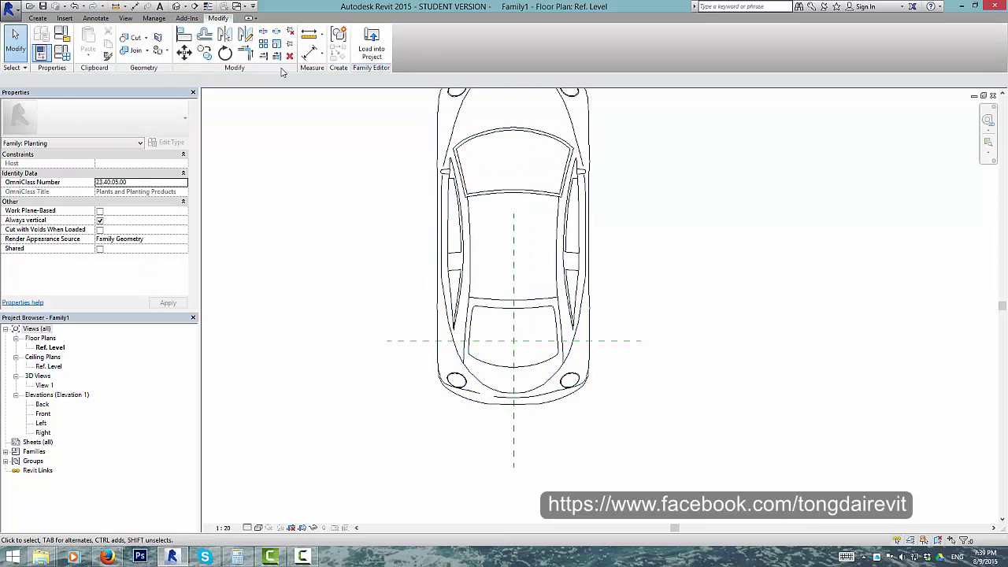
middle_drag(516, 229, 450, 292)
Step: Add an aligned dimension across the car's width, placed below the car
key(d)
key(i)
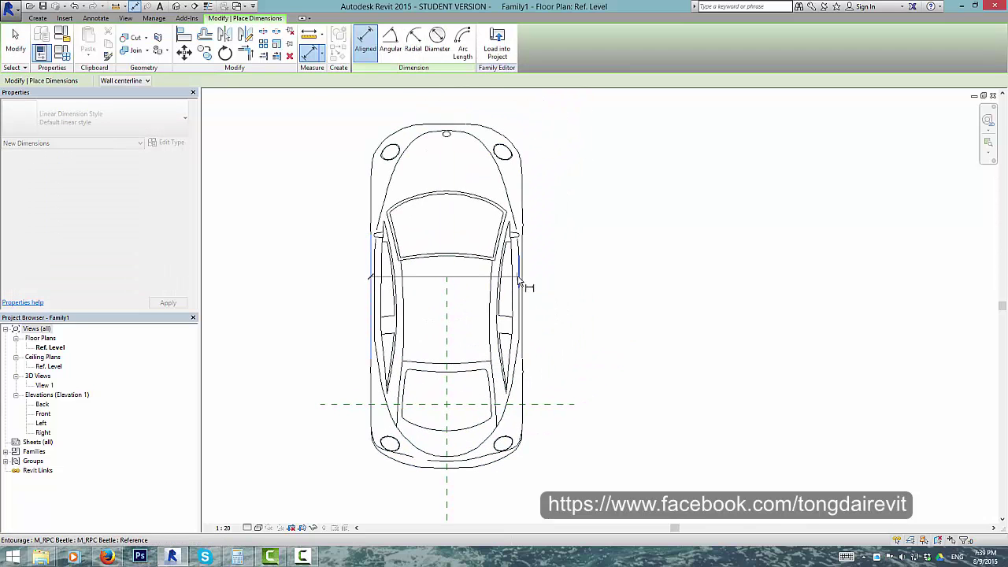
click(522, 282)
scroll(522, 282, down, 2)
click(574, 431)
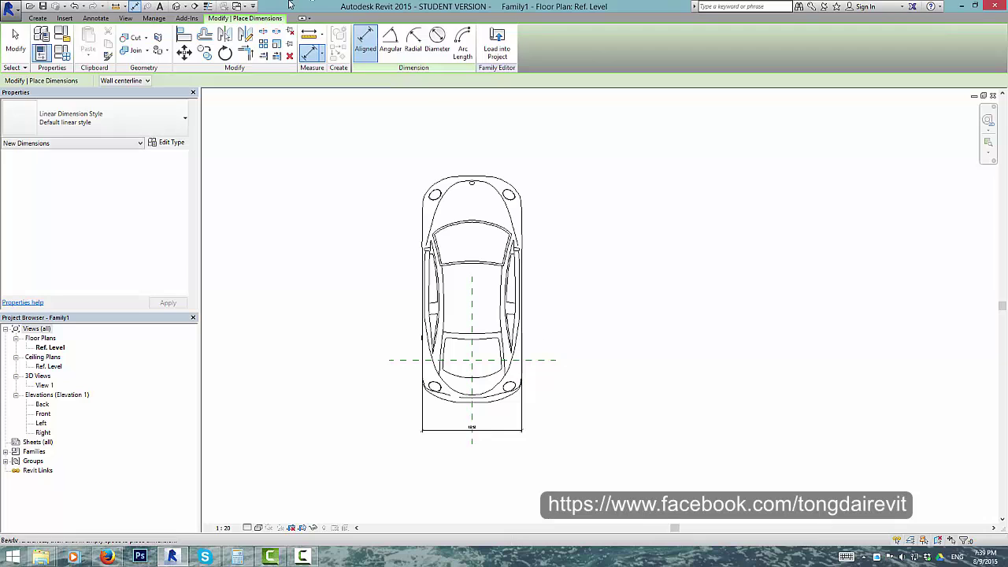
key(Escape)
key(Escape)
Step: Load Family1 into Family2
click(371, 39)
click(436, 221)
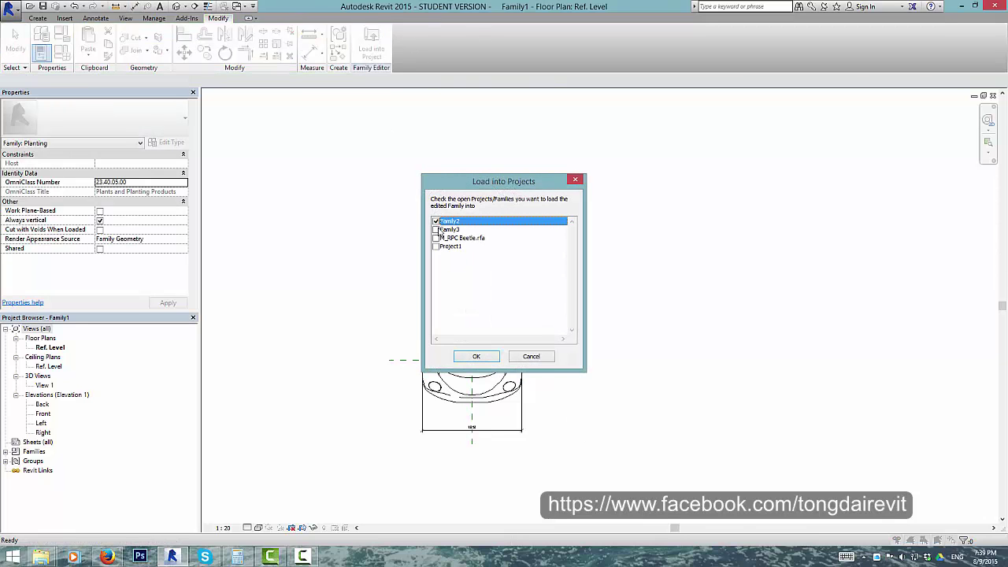
click(474, 356)
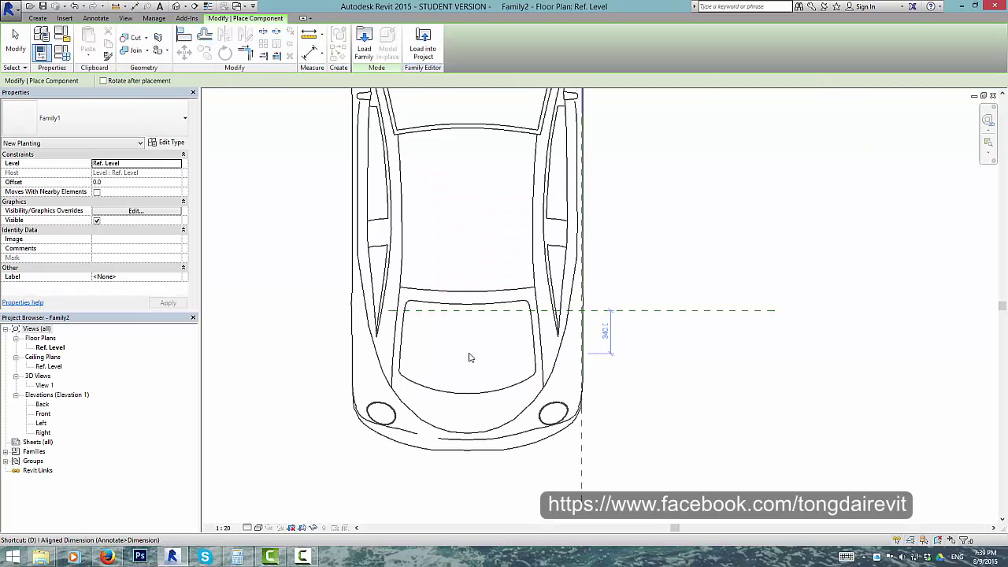
Step: Place the Family1 car at Family2's reference-plane intersection
mouse_move(468, 355)
middle_down()
mouse_move(429, 203)
mouse_move(576, 331)
middle_up()
click(575, 331)
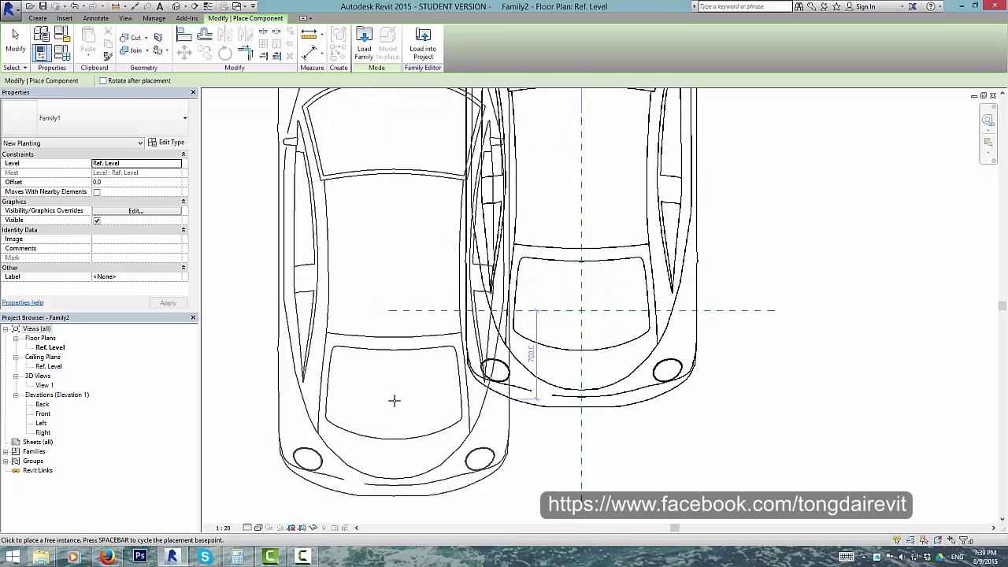
scroll(398, 399, down, 3)
key(Escape)
Step: Dimension the car's 1818 width and confirm the Family Types parameters
key(d)
key(i)
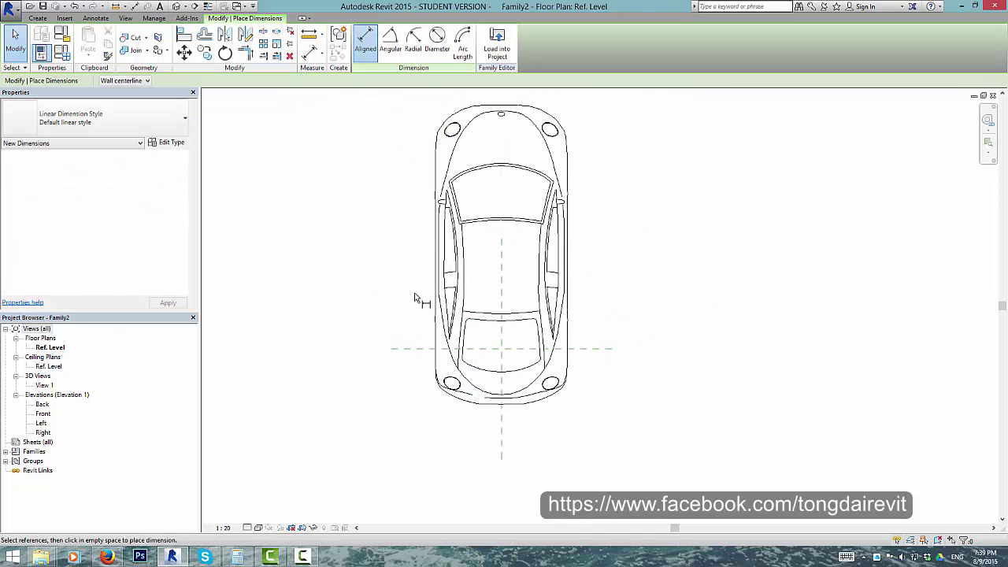
click(439, 250)
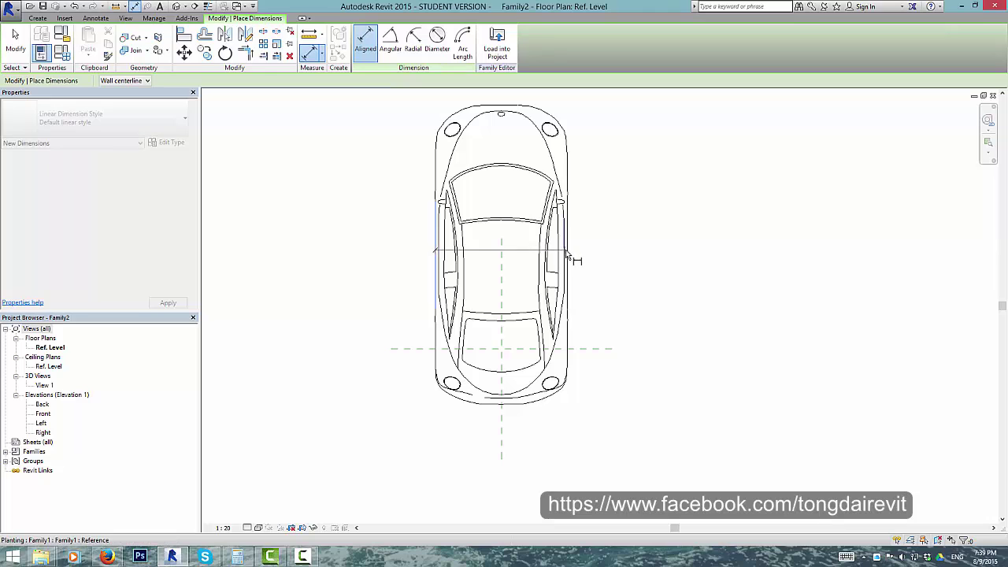
key(Escape)
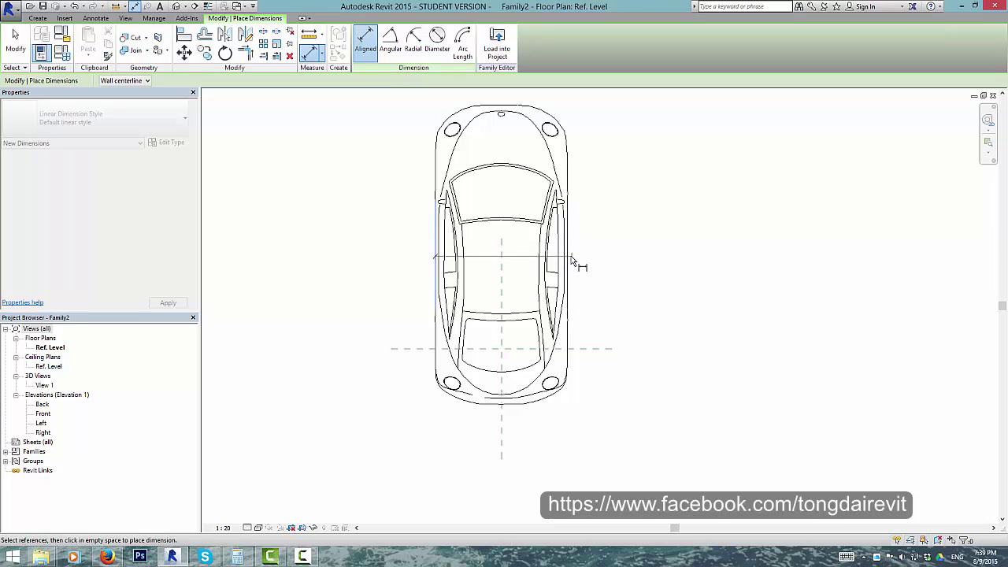
click(568, 261)
click(557, 438)
scroll(543, 441, up, 2)
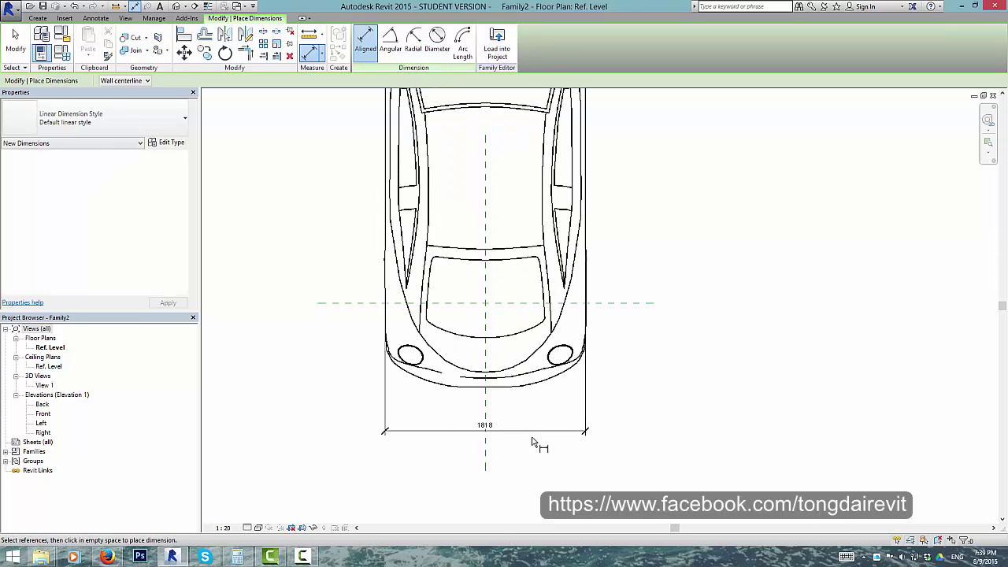
scroll(461, 454, up, 1)
scroll(466, 465, down, 2)
click(62, 52)
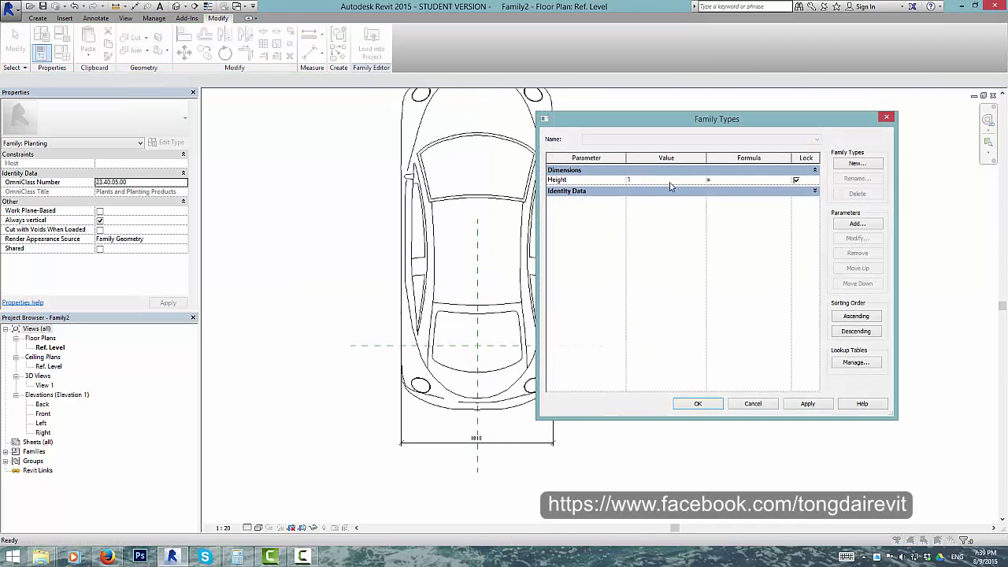
click(697, 404)
Step: Load Family2 into Family3
scroll(618, 330, down, 1)
middle_drag(618, 330, 605, 354)
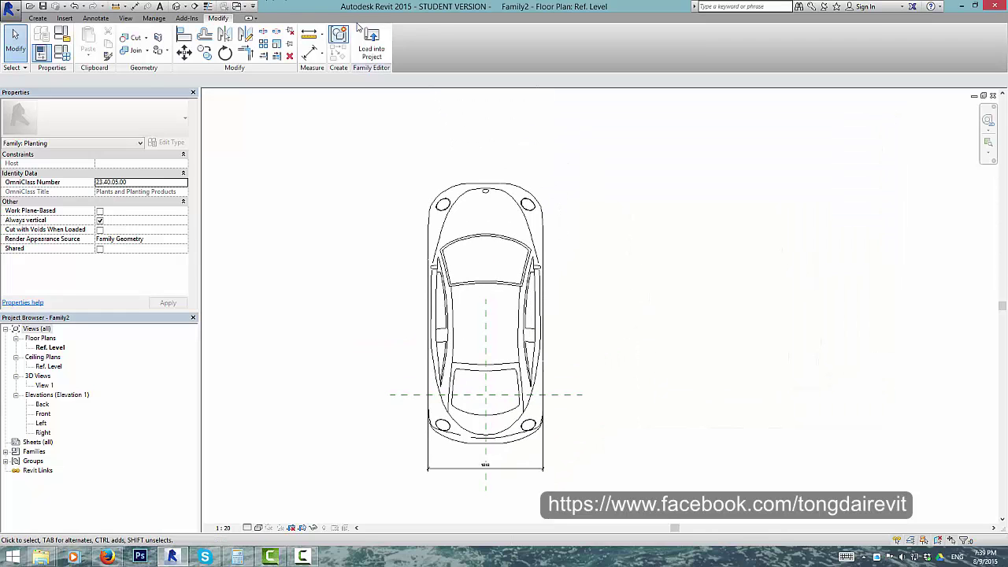
click(371, 41)
click(435, 229)
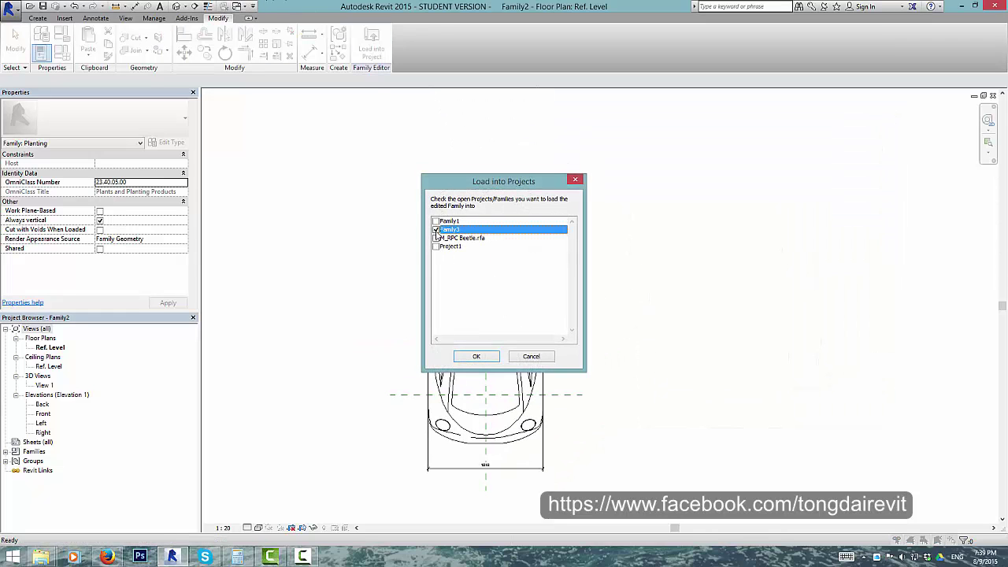
click(477, 357)
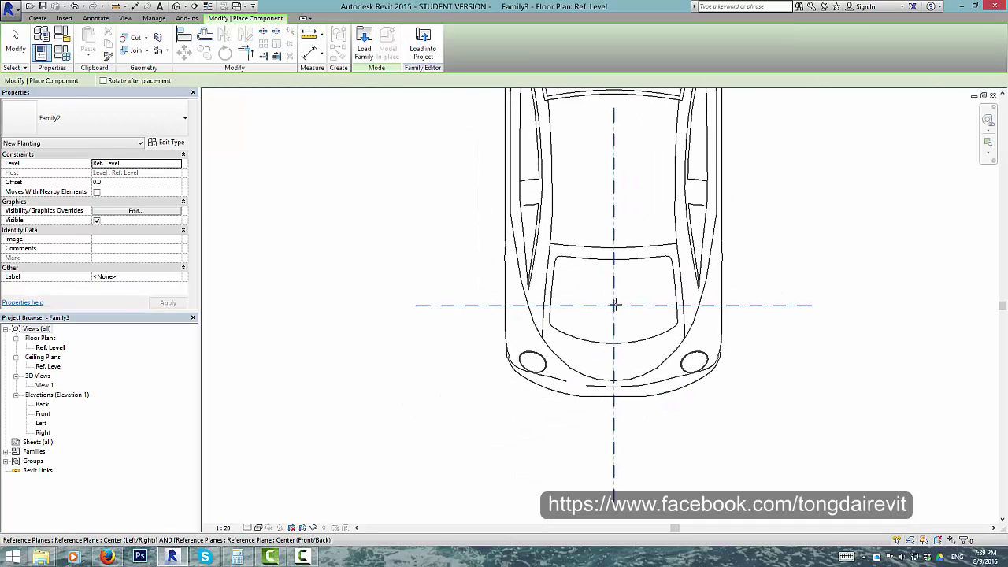
Step: Add an aligned dimension showing the car's 2188 width below its front
scroll(386, 358, down, 1)
scroll(461, 295, down, 3)
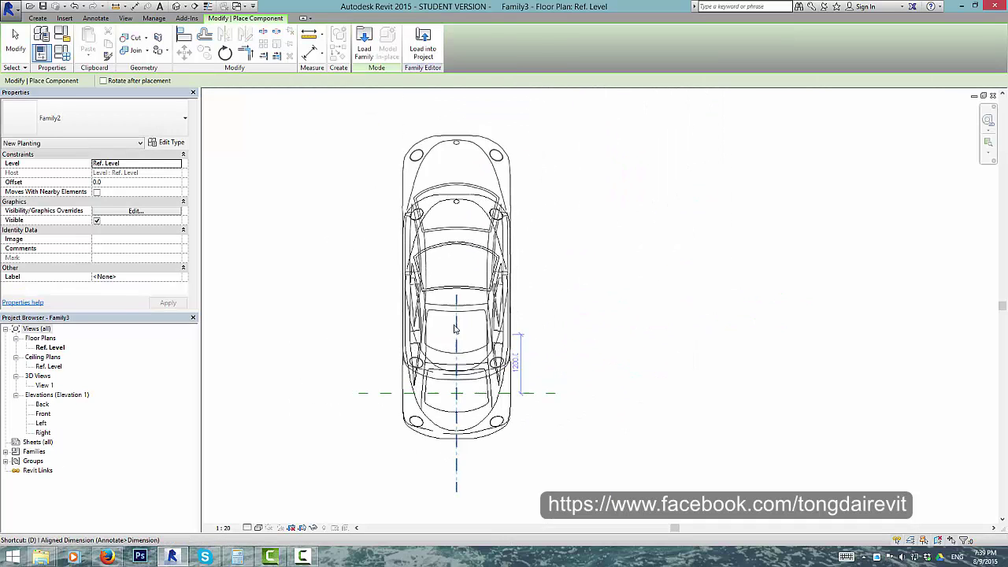
key(d)
key(i)
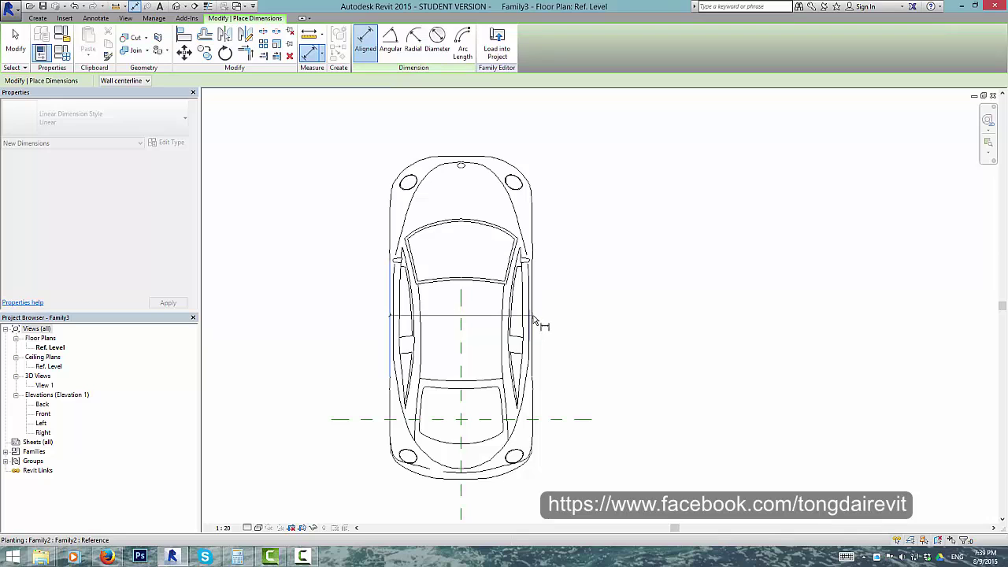
click(534, 318)
scroll(534, 317, down, 1)
click(539, 466)
scroll(520, 476, up, 3)
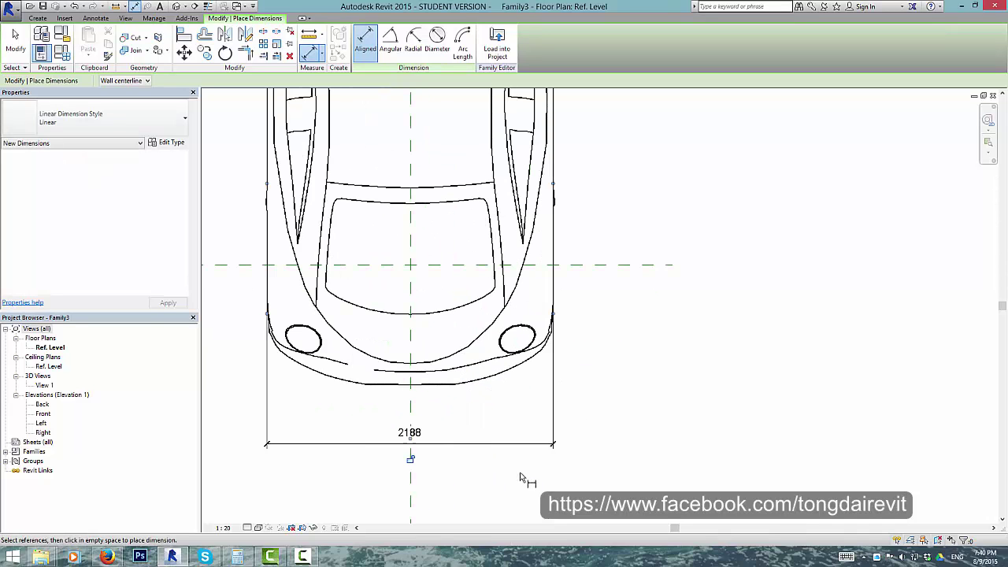
key(Escape)
key(Escape)
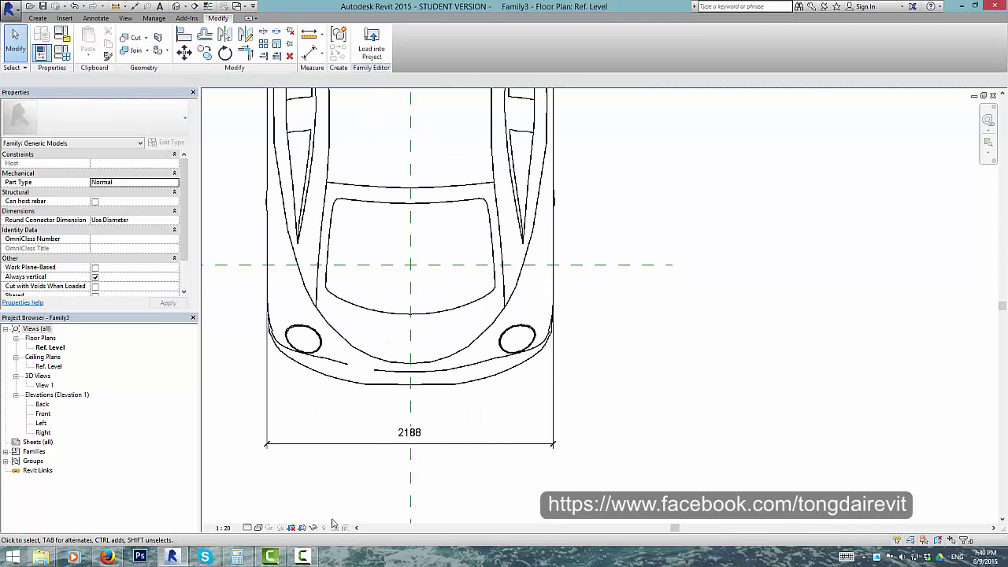
Step: Compute 1818 × 1818 ÷ 2188 ≈ 1510.57 in the Calculator
scroll(332, 523, down, 1)
click(237, 556)
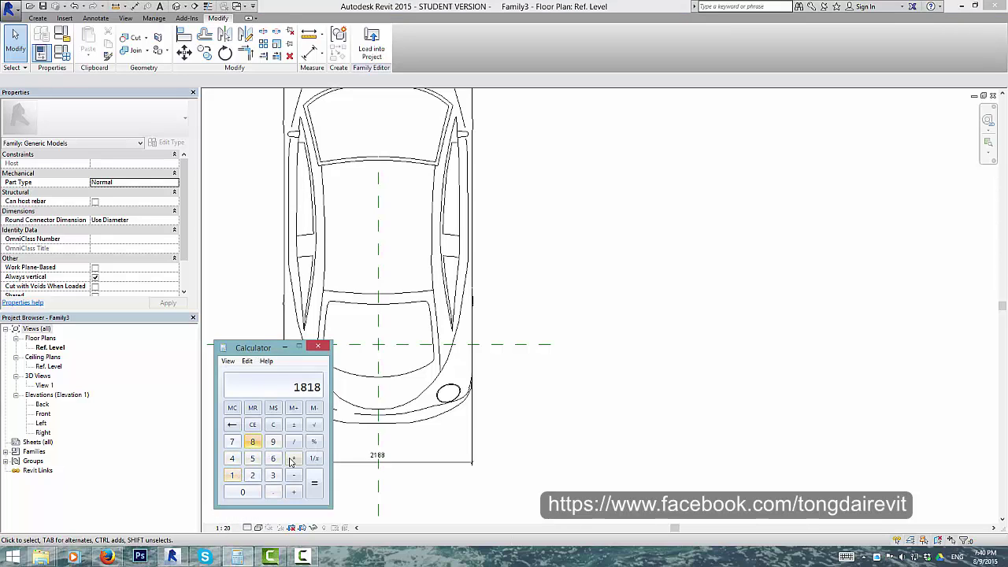
text(1)
click(252, 442)
click(252, 442)
click(294, 442)
click(252, 475)
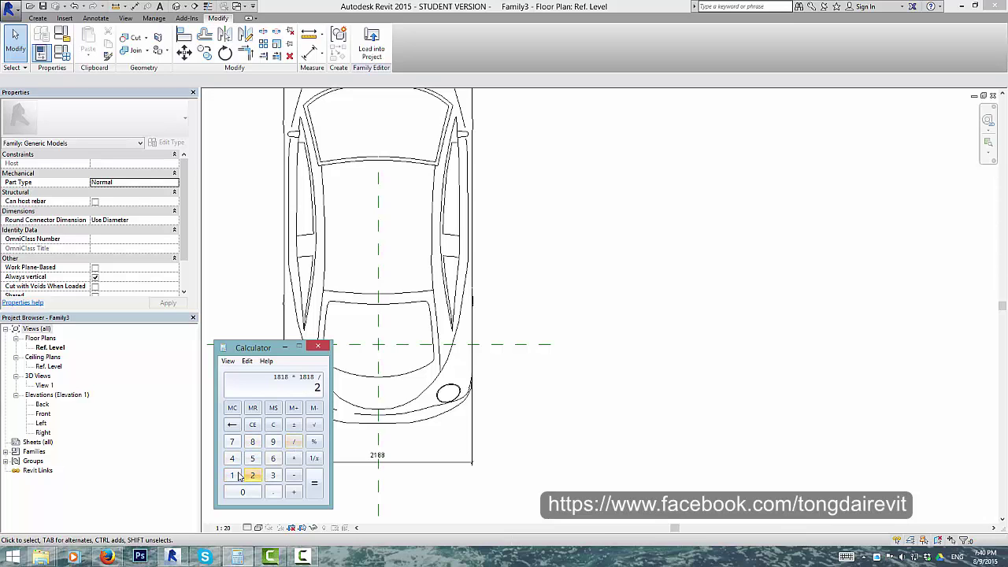
double_click(253, 441)
click(315, 485)
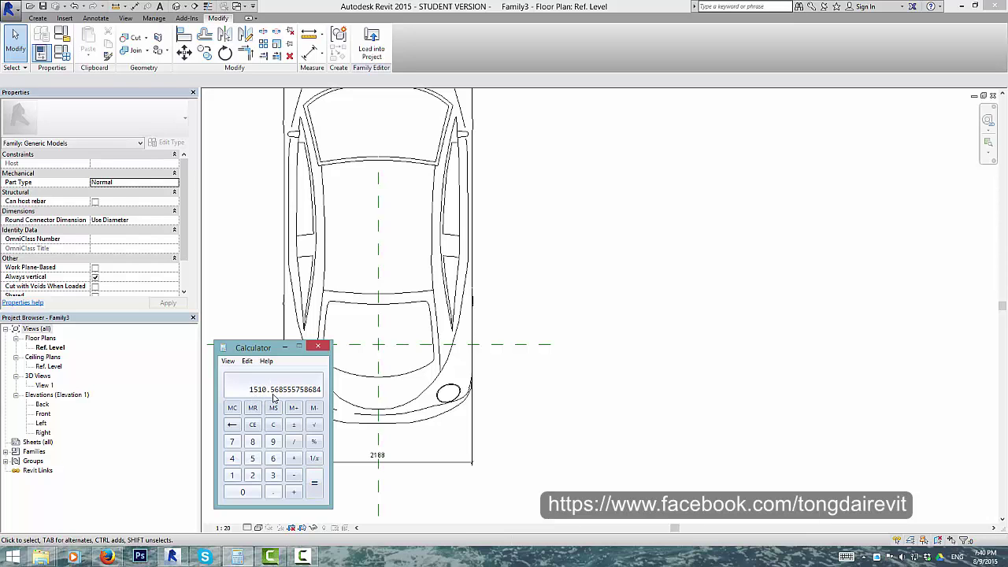
click(615, 344)
Step: Add an instance Length parameter 'Measure' with value 1510.6
click(66, 54)
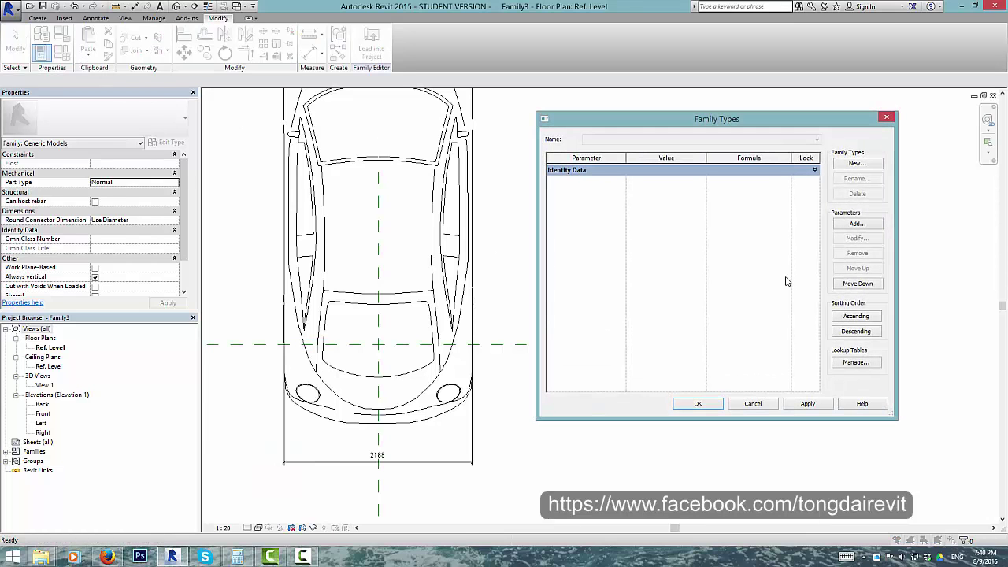
click(857, 224)
text(Measure)
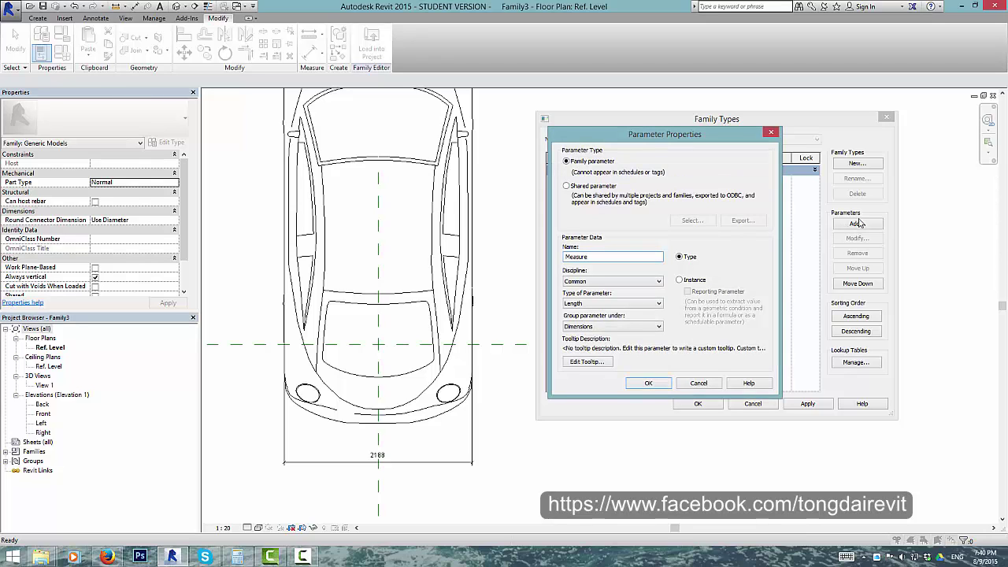
click(696, 282)
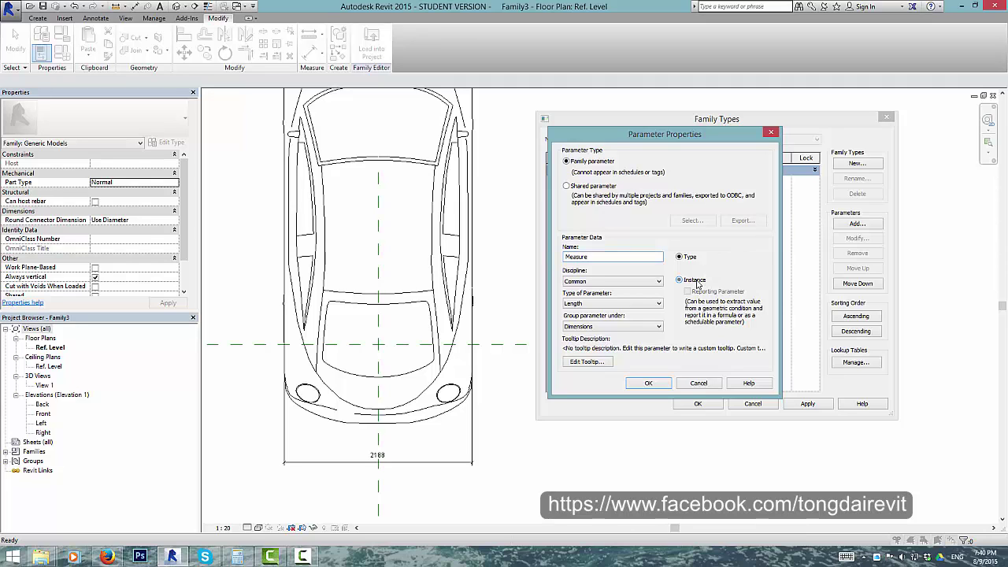
click(648, 384)
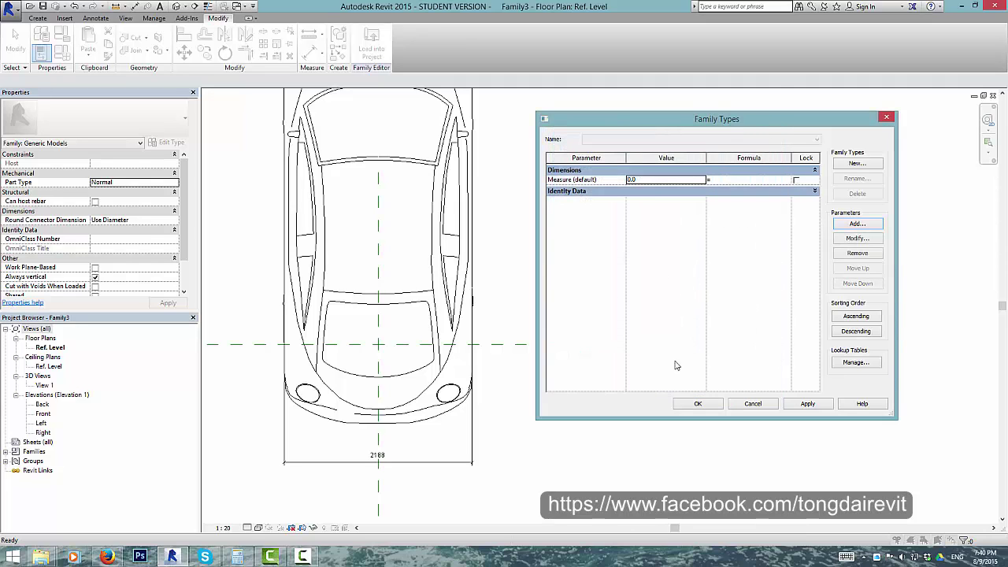
click(652, 182)
text(1510.6)
click(697, 404)
Step: Associate the car's Height type parameter with Measure
click(337, 246)
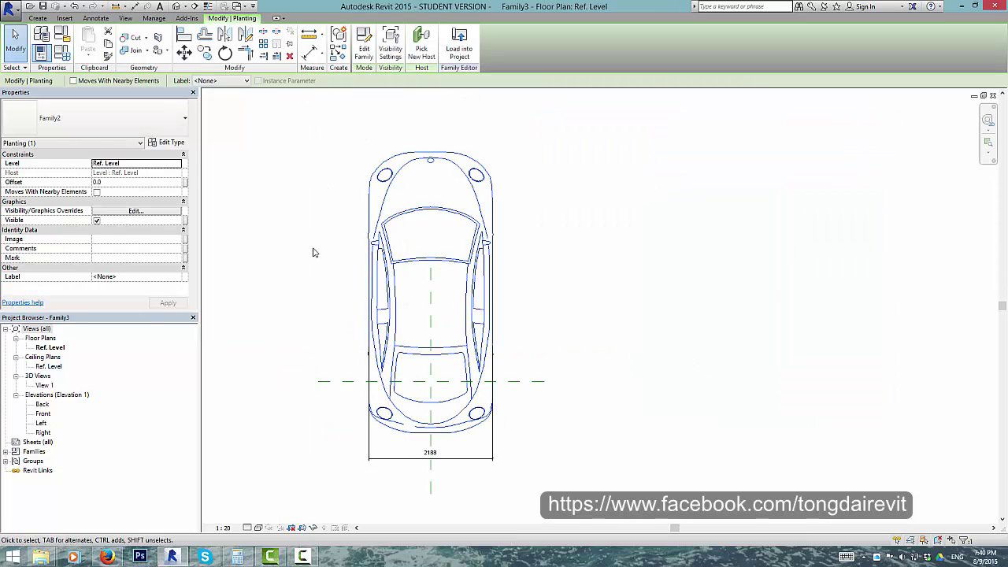
click(169, 142)
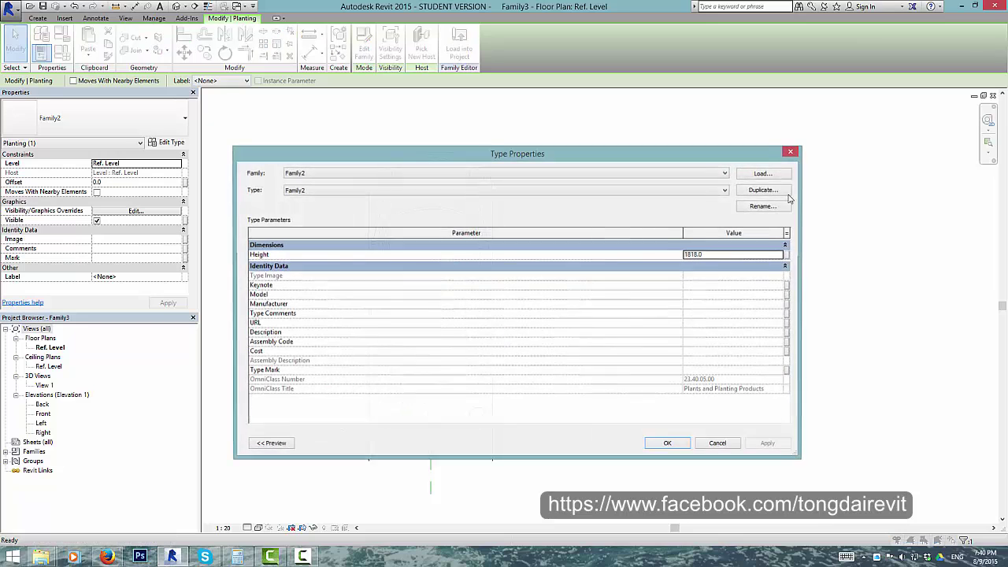
click(789, 255)
click(490, 274)
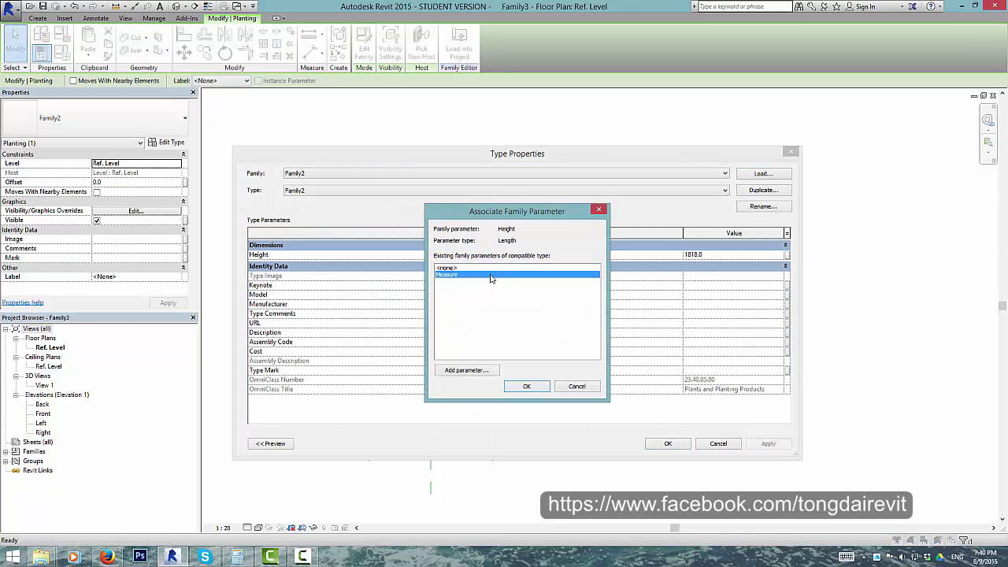
click(527, 386)
click(668, 443)
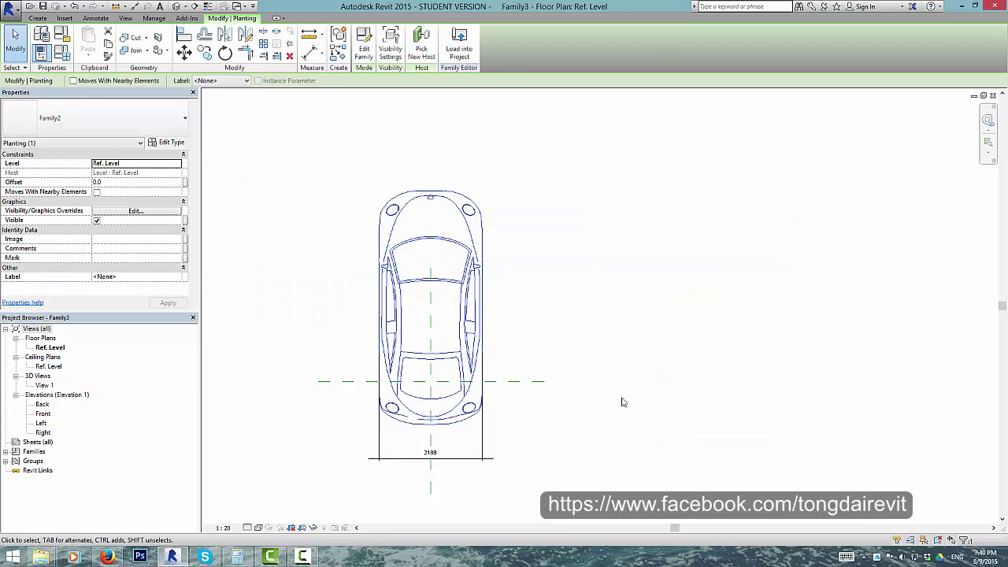
Step: Check that the car's width dimension now reads 1818
scroll(402, 464, up, 2)
click(559, 413)
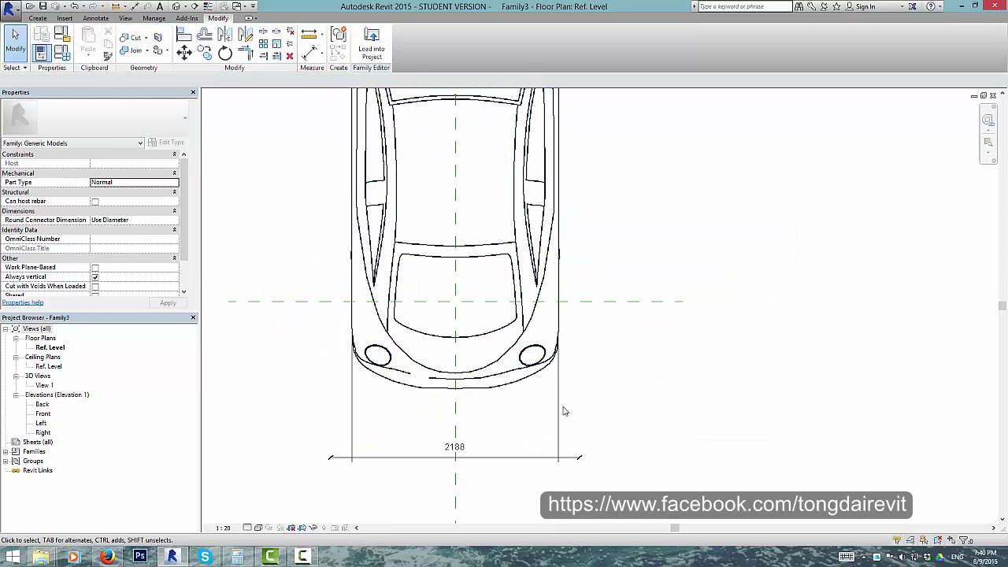
scroll(455, 463, up, 1)
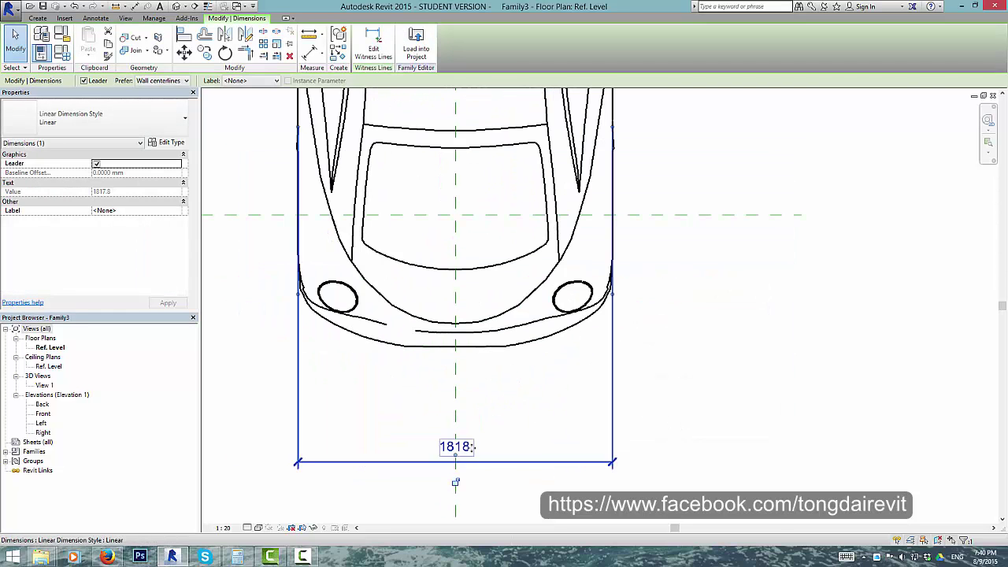
click(473, 495)
scroll(472, 495, down, 2)
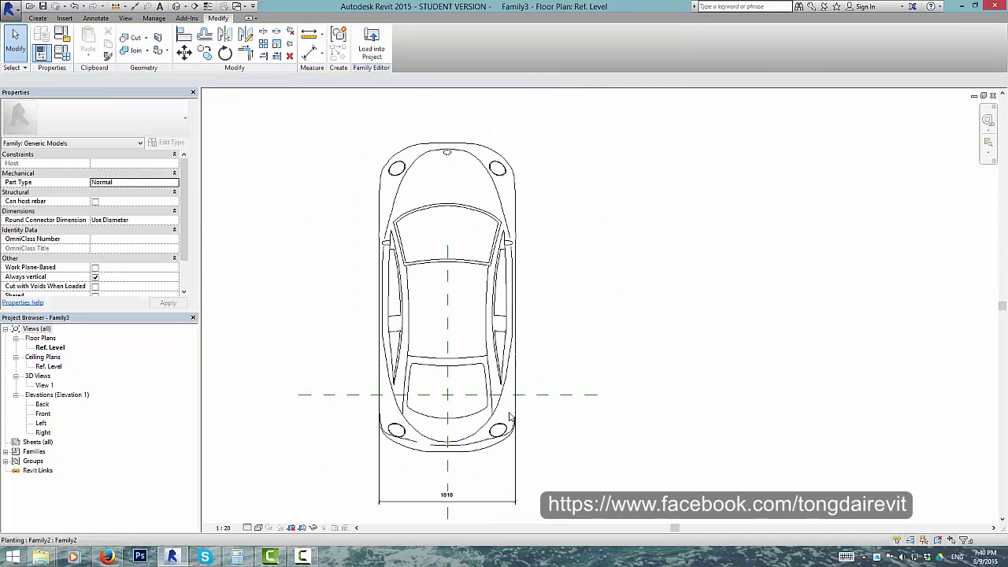
scroll(544, 416, down, 1)
middle_drag(514, 204, 482, 175)
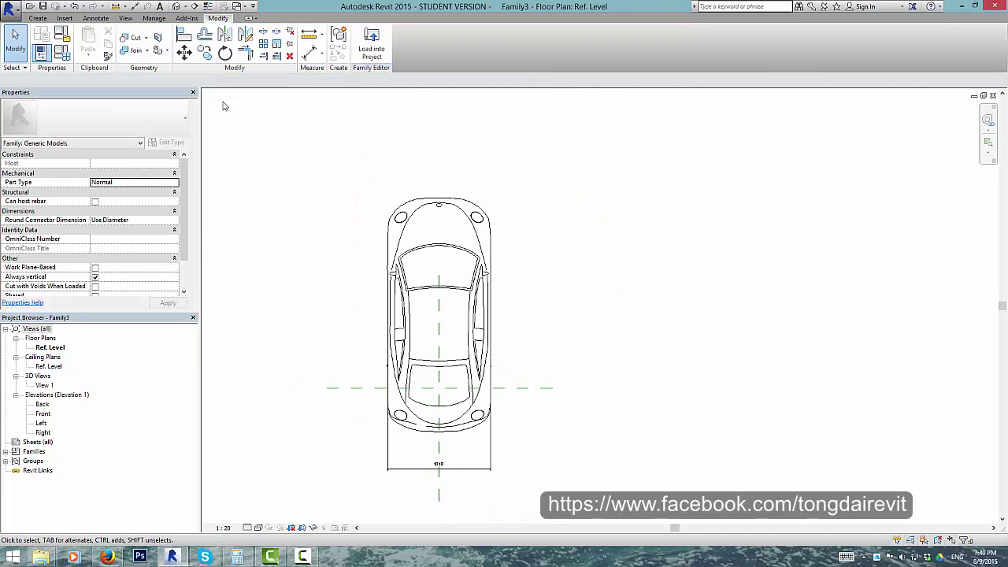
click(61, 52)
Step: Add an instance Number parameter named 'Scale'
click(859, 224)
text(Scale)
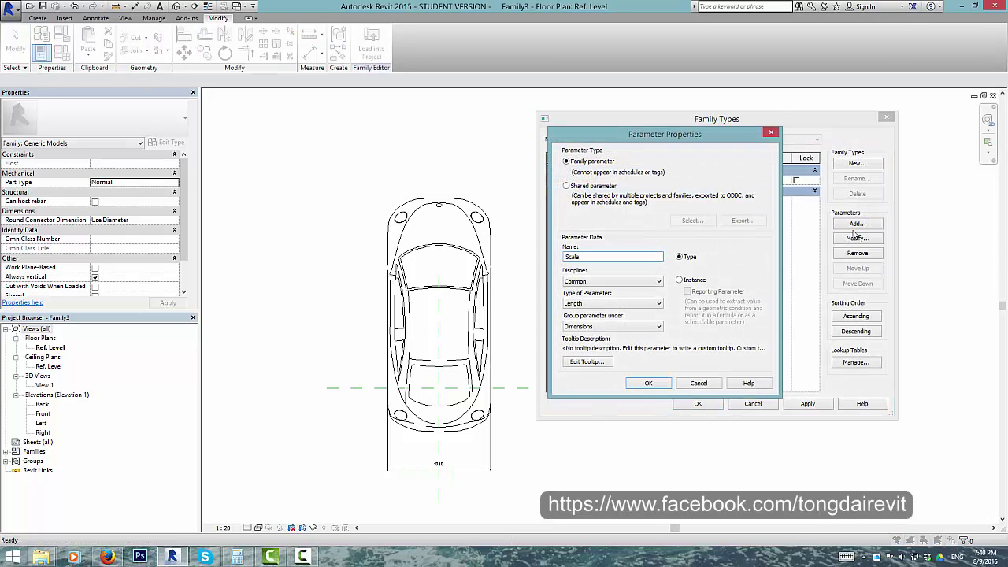
click(659, 303)
click(641, 326)
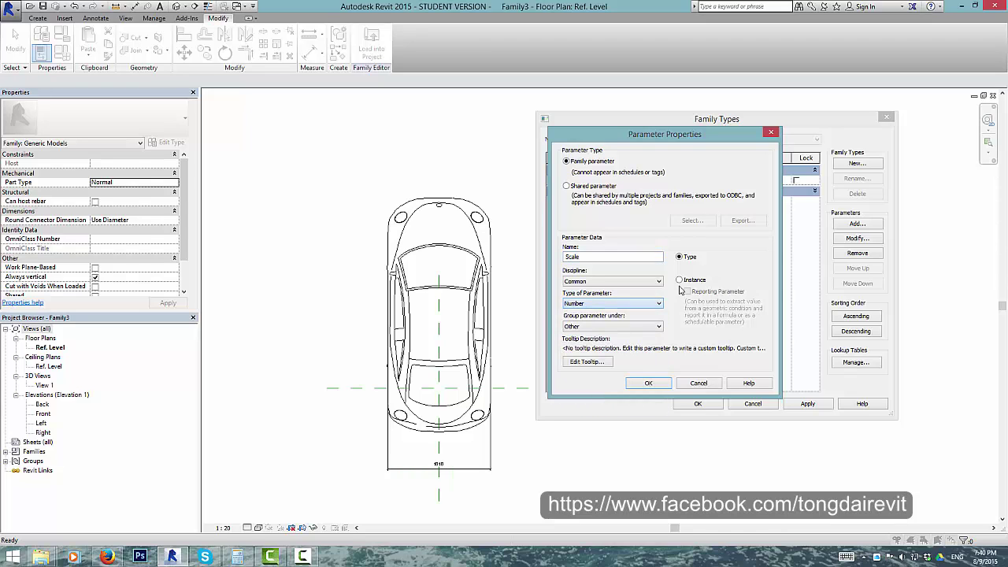
click(680, 280)
click(648, 383)
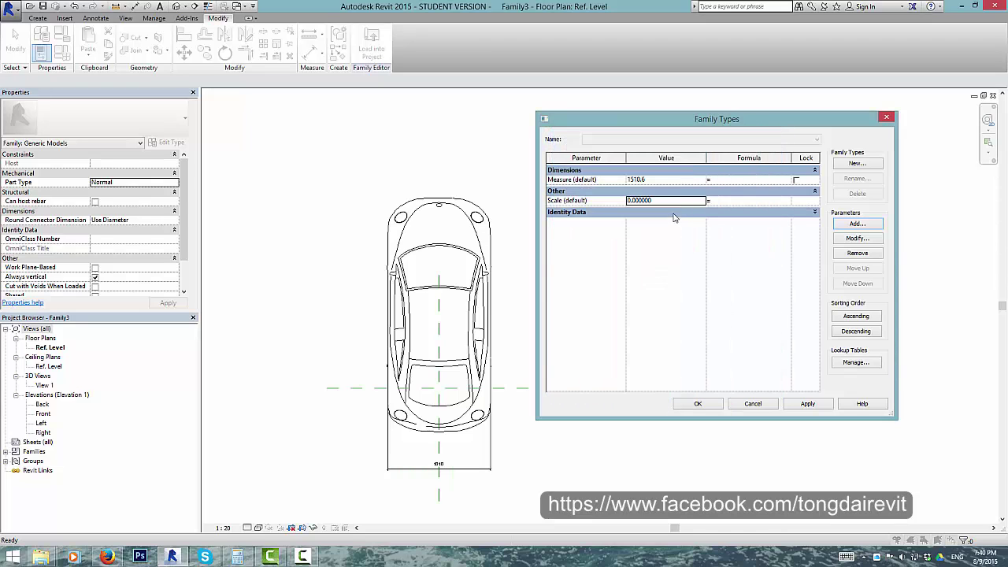
Step: Add an instance Length parameter 'Original Measure' with value 1818
click(857, 224)
text(Original Meas)
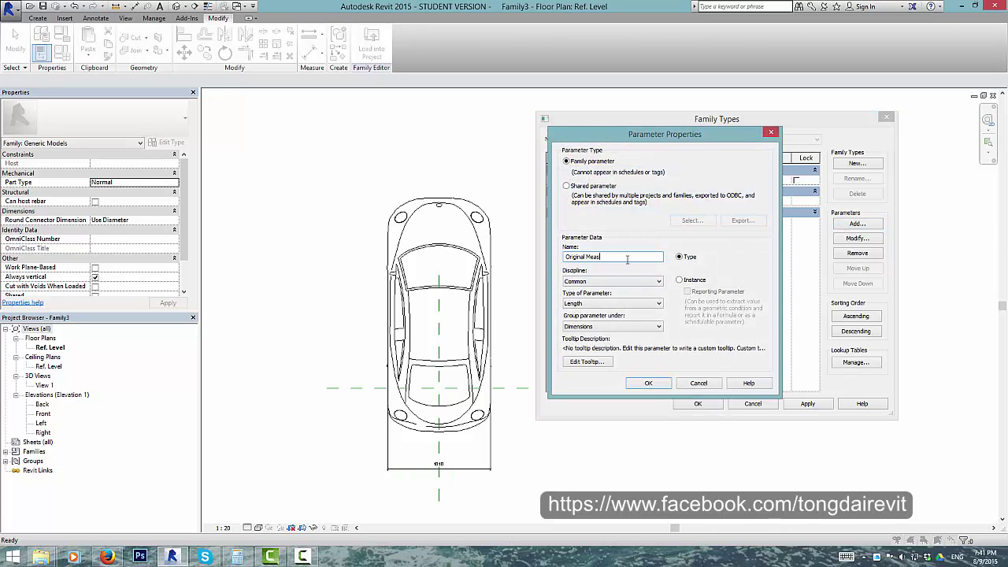
text(ure)
click(679, 280)
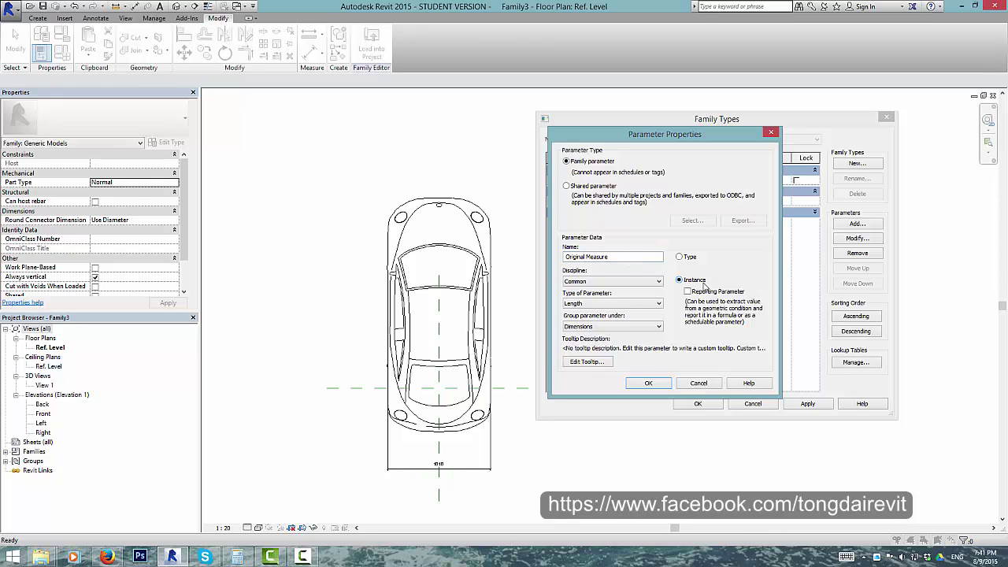
click(661, 382)
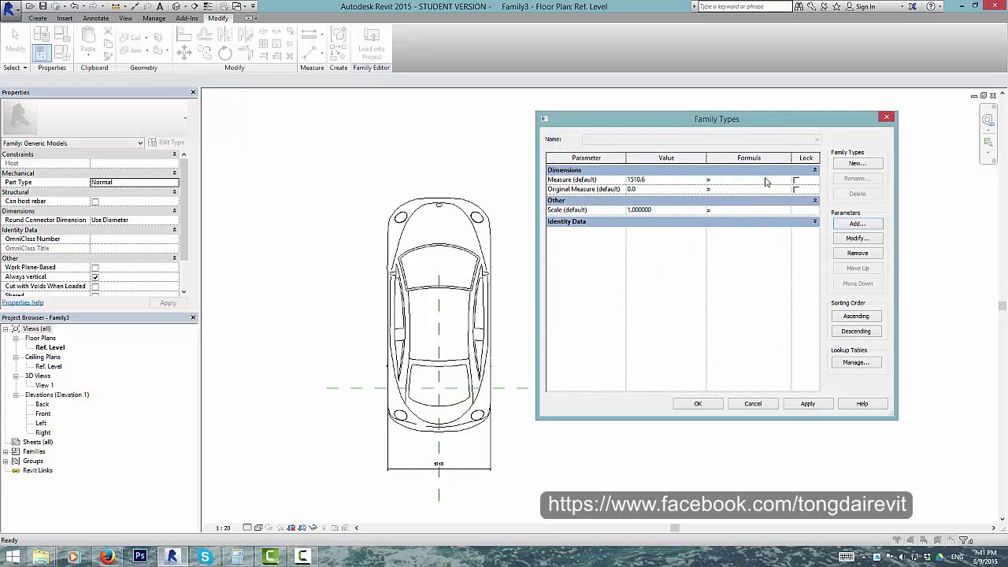
click(666, 190)
text(1818)
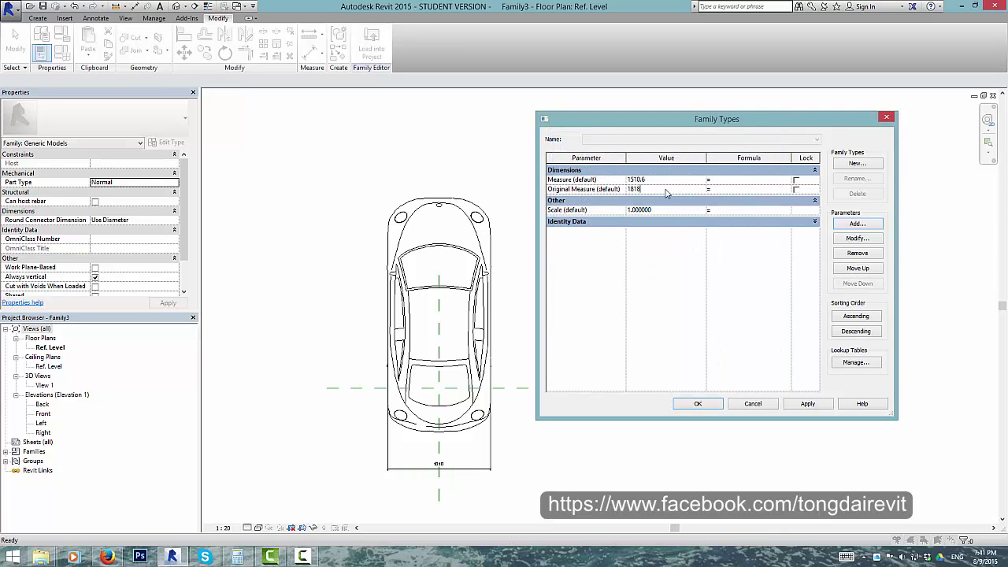
Step: Set formulas Measure = Scale * 1510.6 mm and Original Measure = Scale * 1818
click(730, 178)
text(Scale * 1510.6)
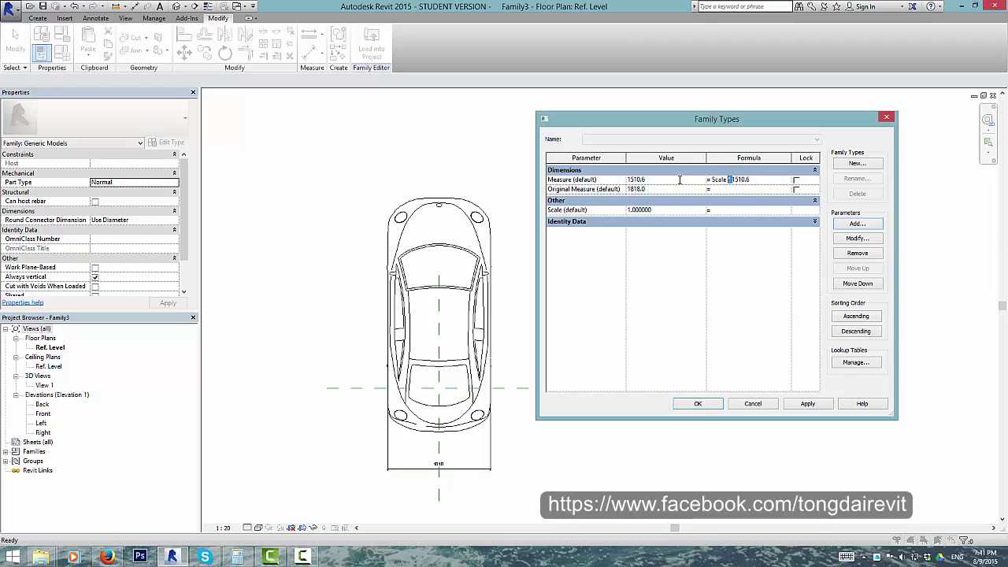
click(755, 189)
text(Scale *)
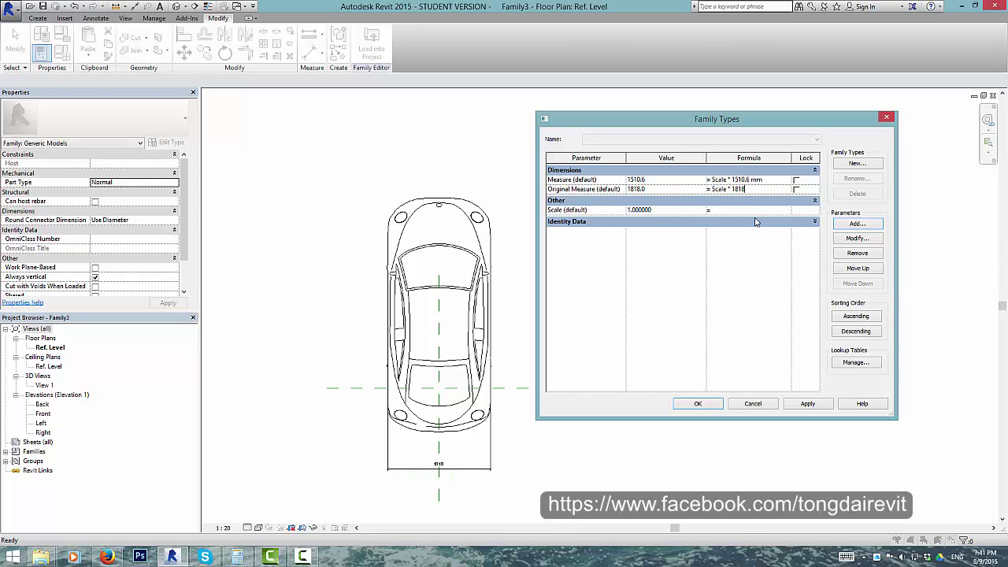
click(694, 406)
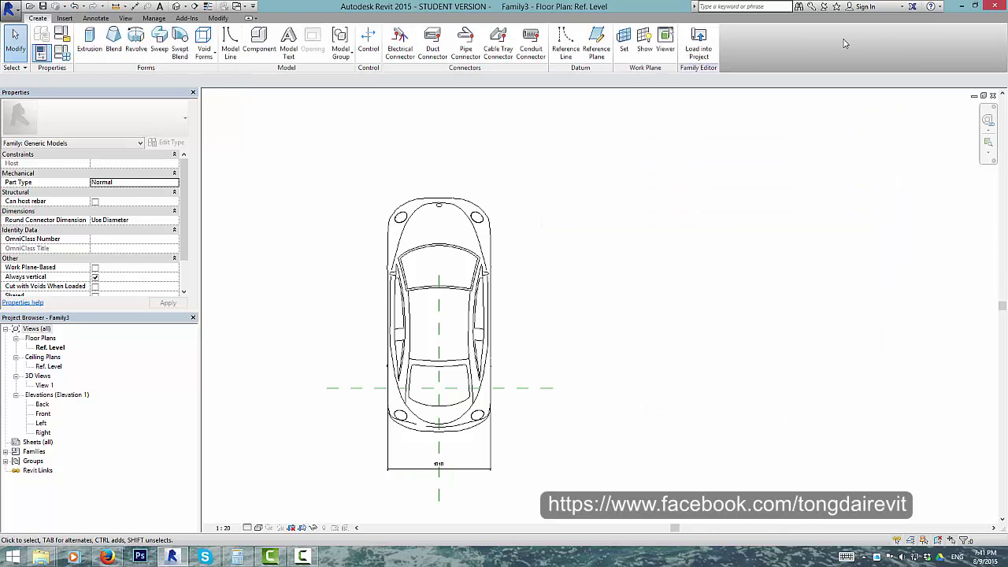
Step: Draw two vertical reference planes on the left and right sides of the car
click(596, 43)
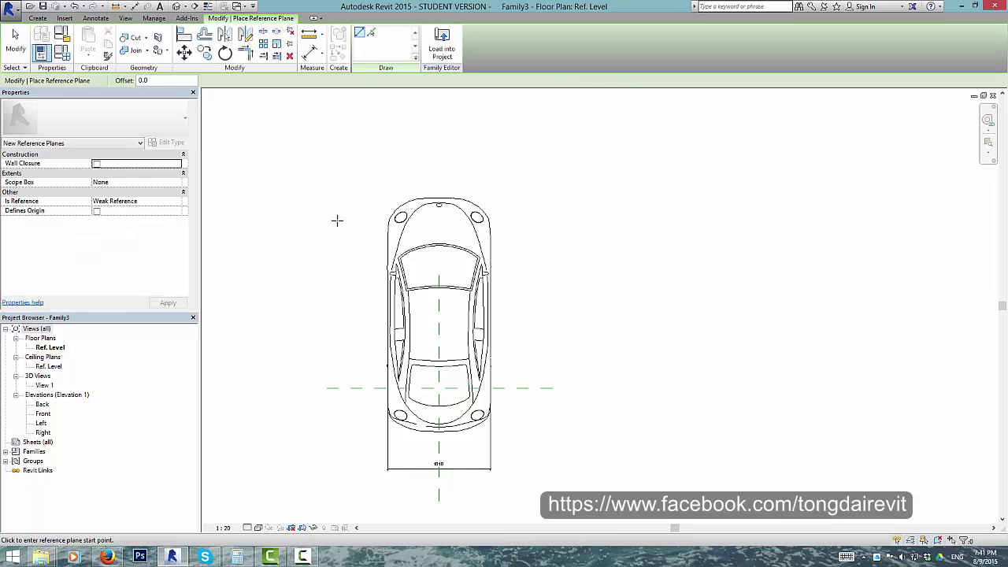
click(377, 179)
click(377, 465)
click(507, 180)
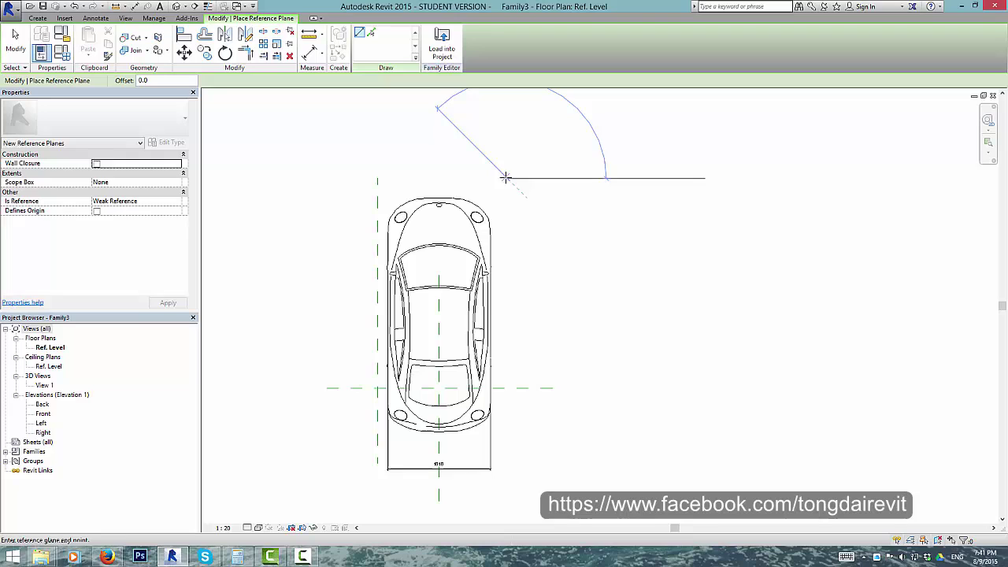
click(519, 468)
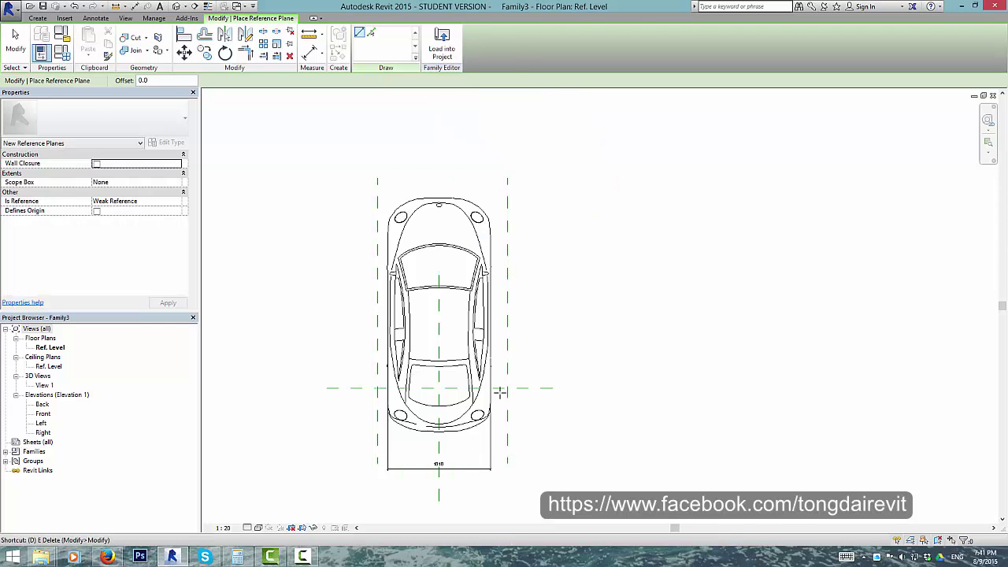
Step: Start an aligned dimension between the two reference planes
key(d)
key(i)
click(508, 192)
Step: Dimension between the side reference planes and label it Original Measure
click(381, 189)
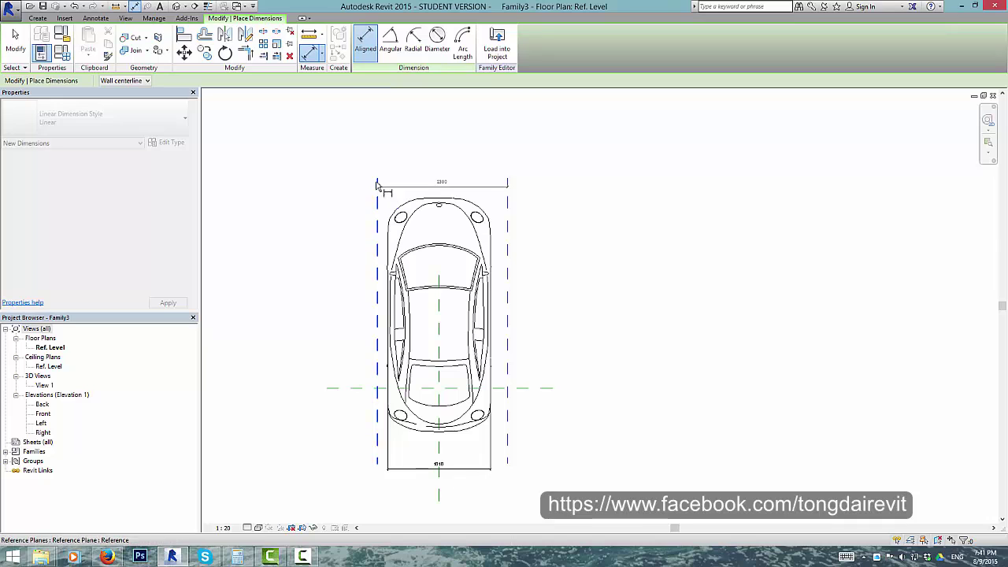
click(358, 153)
key(Escape)
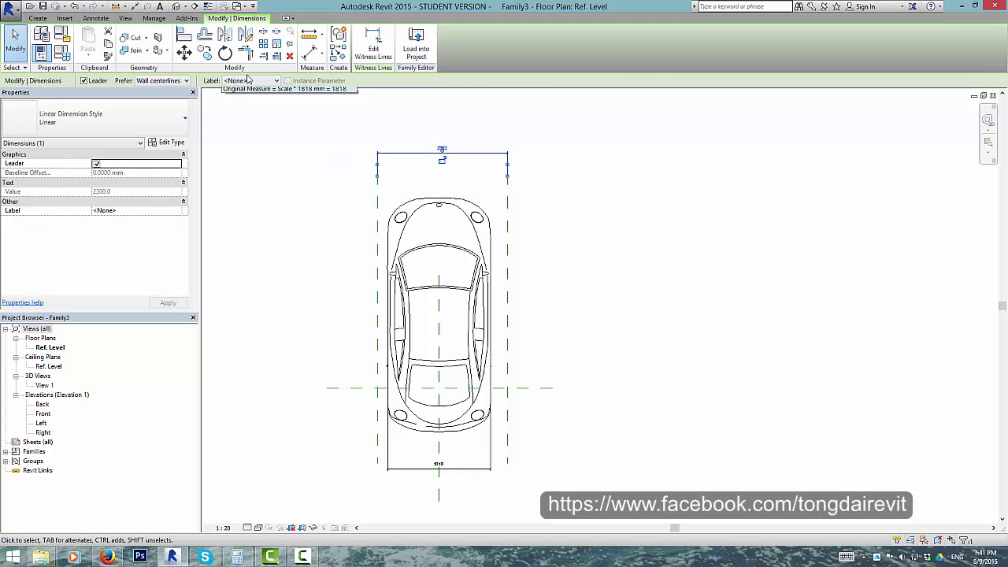
click(267, 81)
click(253, 104)
key(Escape)
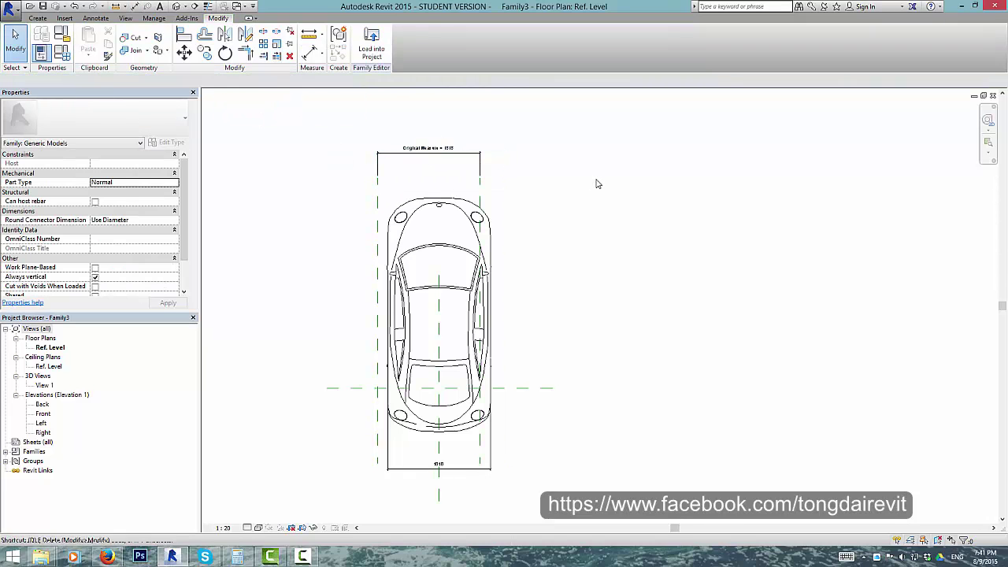
Step: Add a left–centre–right dimension with DI and set it to EQ so the side planes stay equally spaced
key(d)
key(i)
click(377, 217)
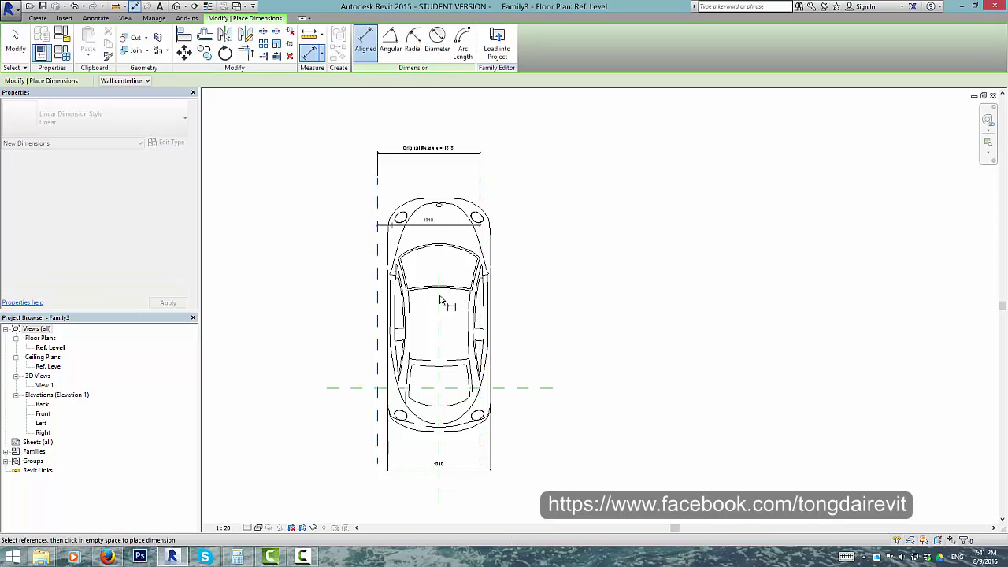
click(440, 291)
click(479, 283)
click(489, 185)
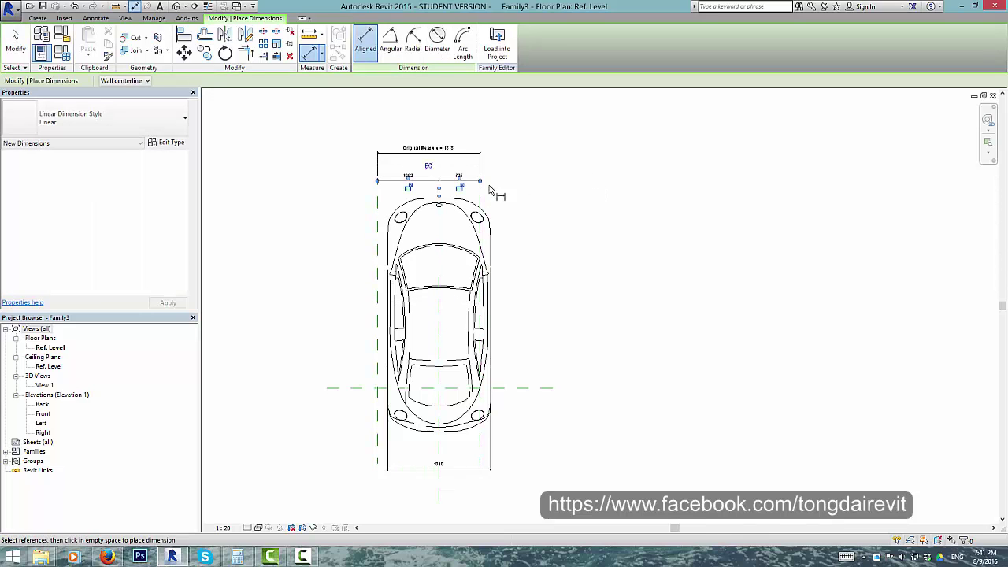
click(429, 166)
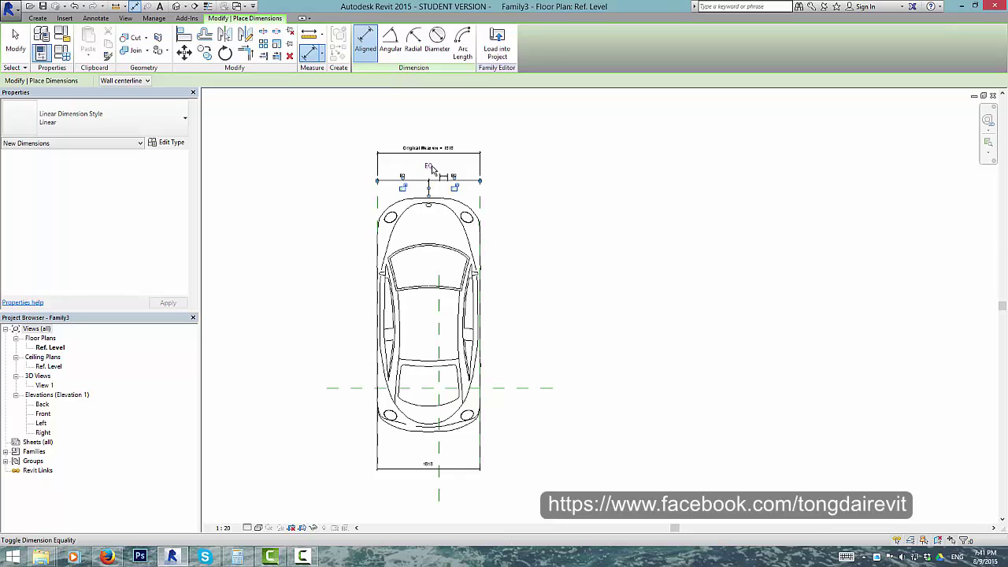
click(428, 166)
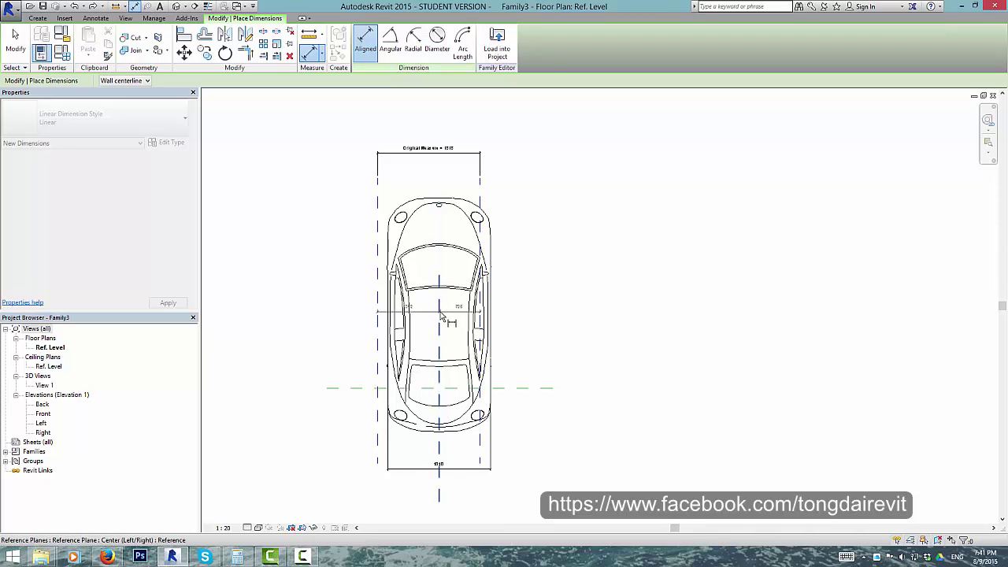
key(Escape)
click(430, 164)
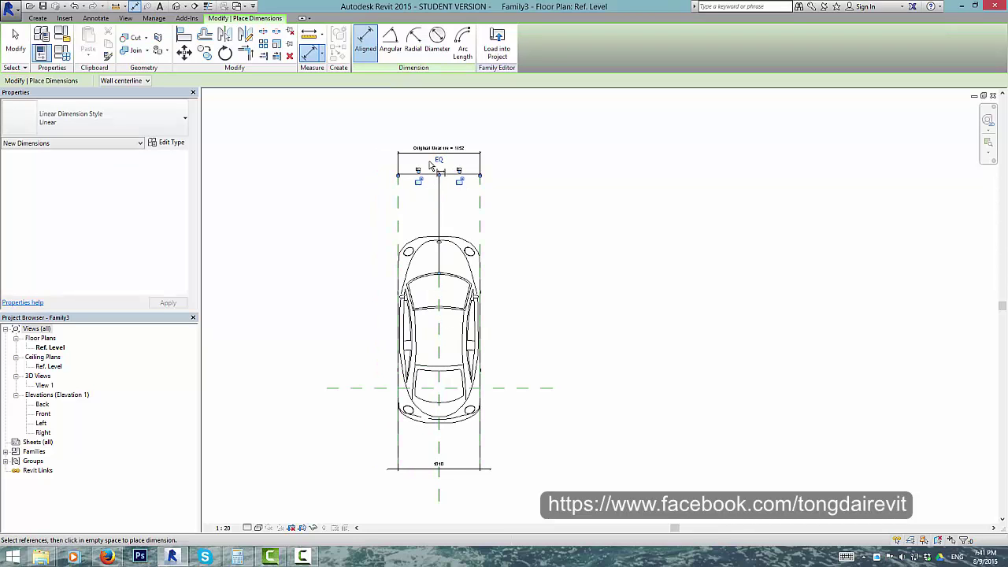
scroll(447, 336, up, 1)
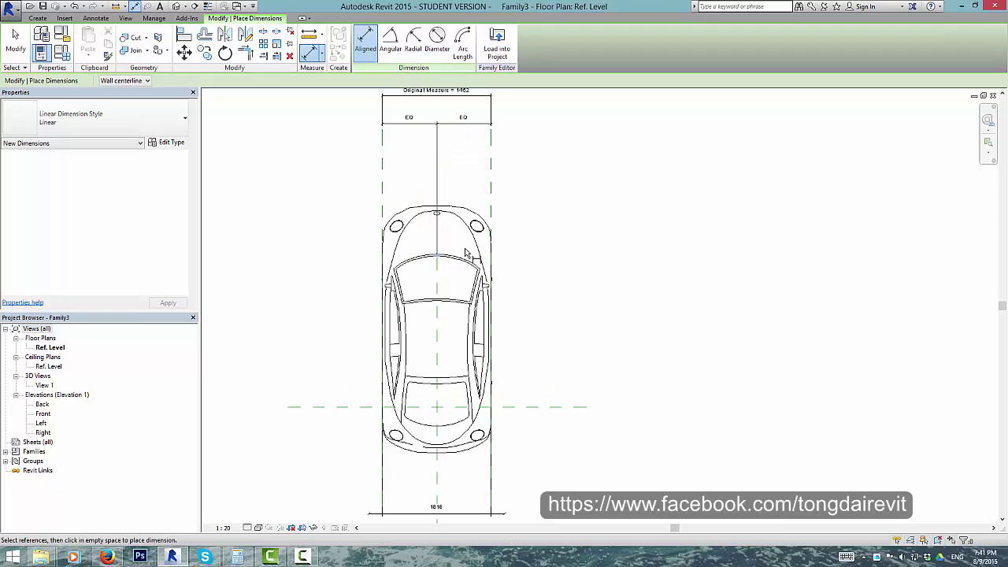
key(Escape)
key(Escape)
Step: Move the bottom dimension line closer to the car
click(469, 234)
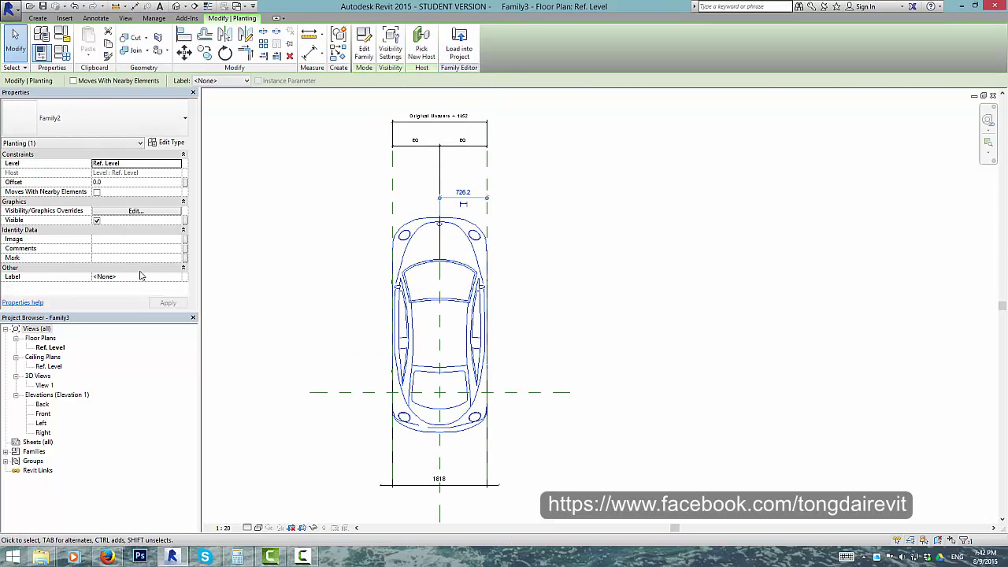
key(Escape)
scroll(396, 333, down, 2)
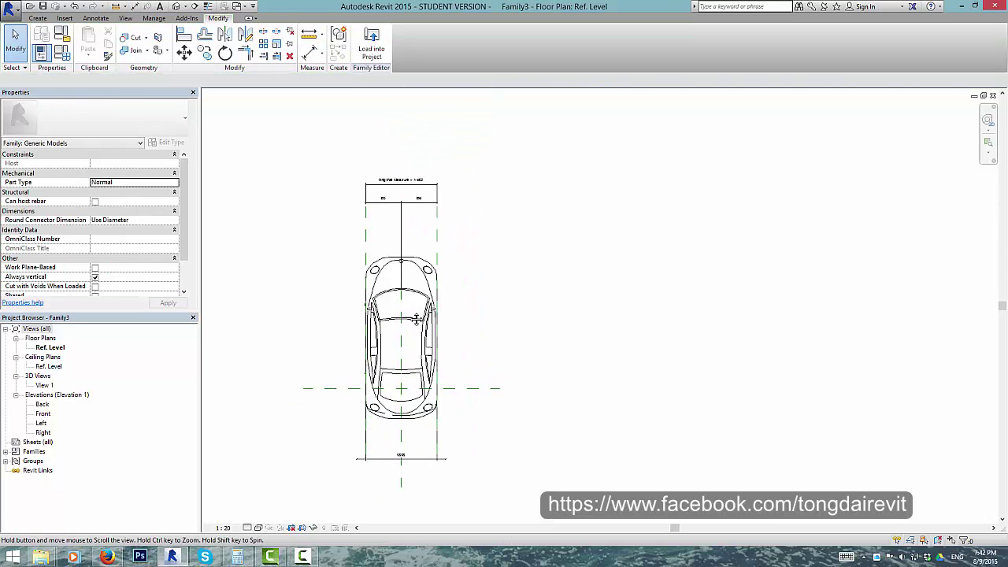
scroll(396, 333, up, 1)
click(415, 497)
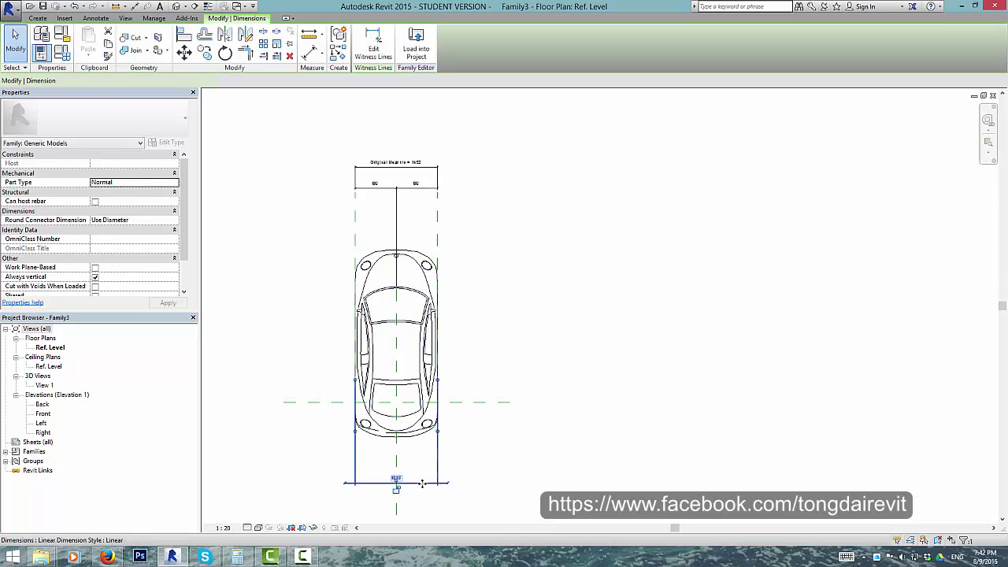
drag(425, 505, 425, 490)
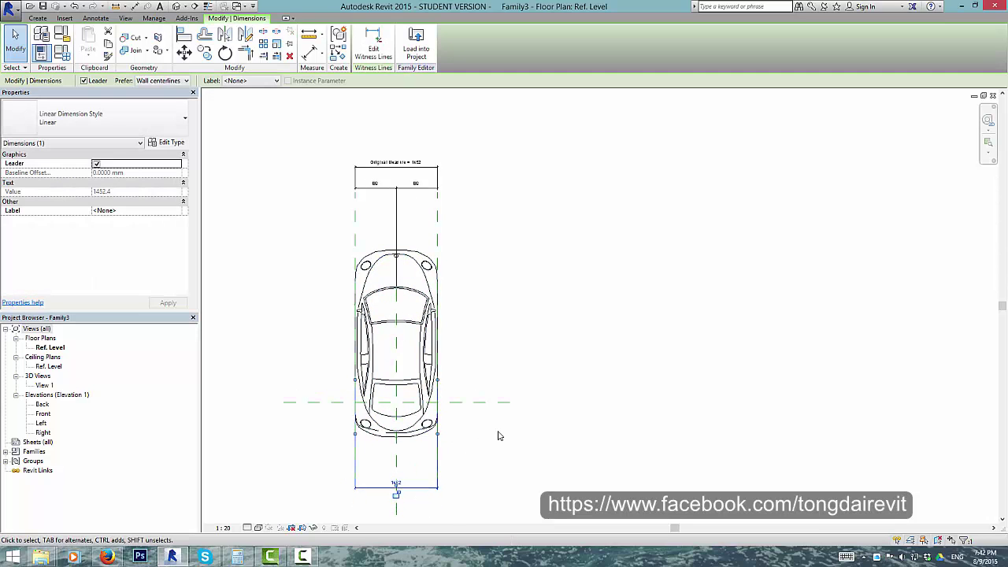
key(Escape)
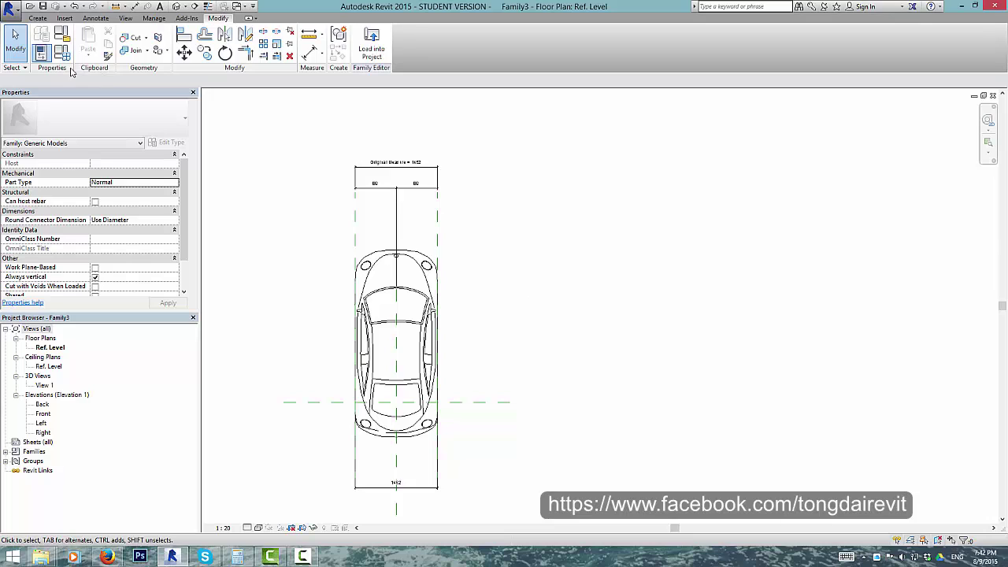
Step: Set the Scale parameter to 1 in Family Types and apply it, so Original Measure reads 1818
click(62, 53)
click(669, 209)
text(1)
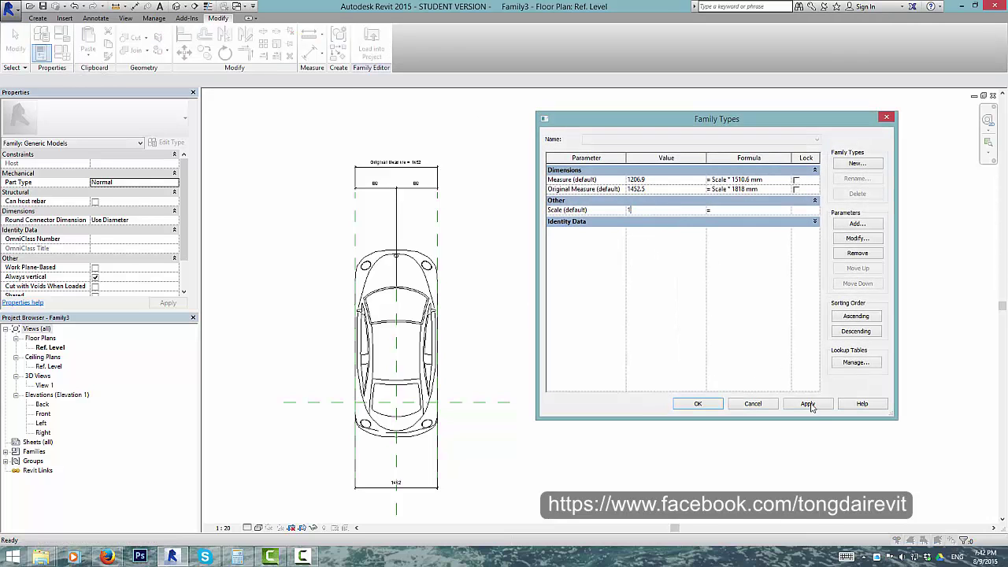
click(811, 405)
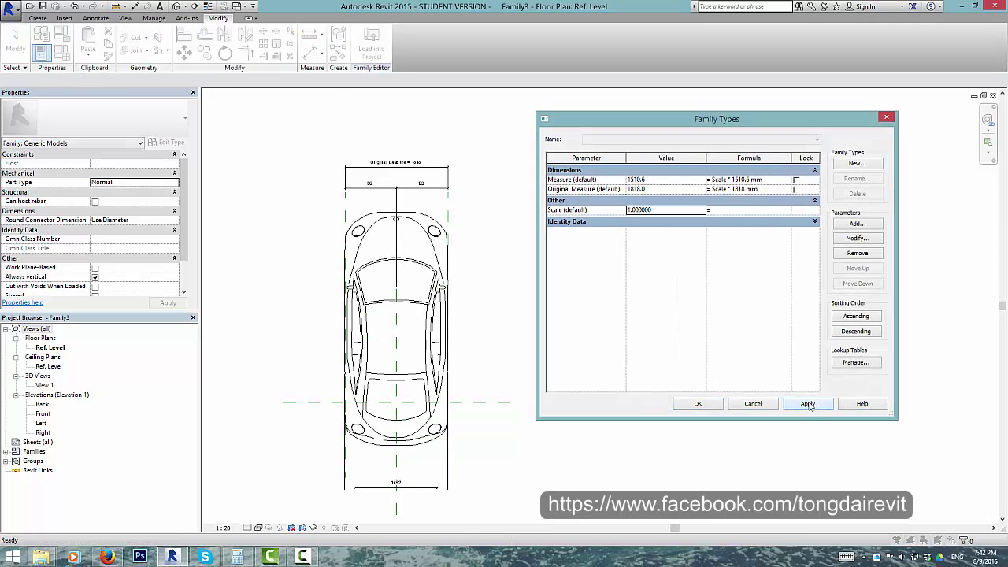
click(696, 405)
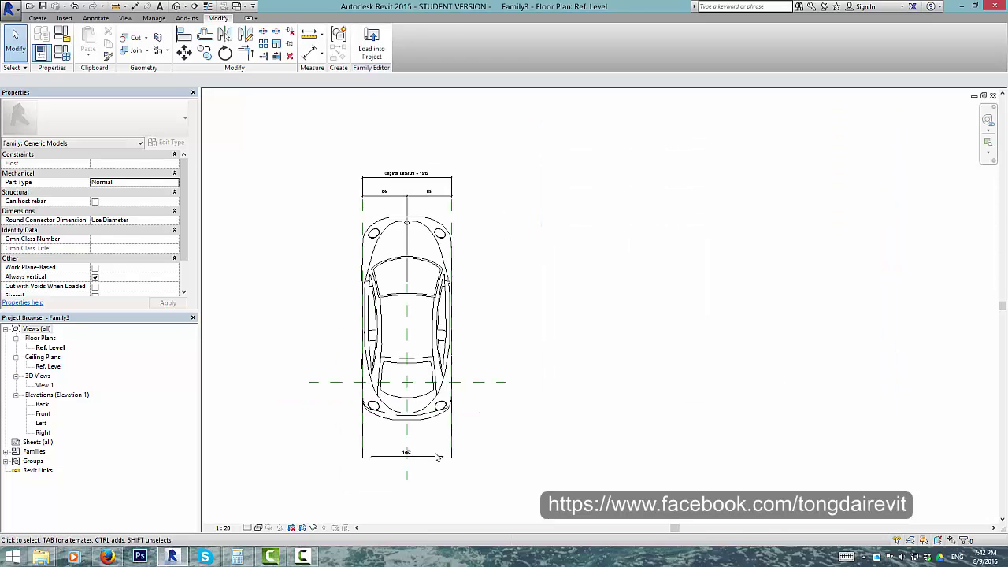
Step: Load the car family into Project1
click(431, 461)
click(533, 377)
scroll(533, 376, up, 1)
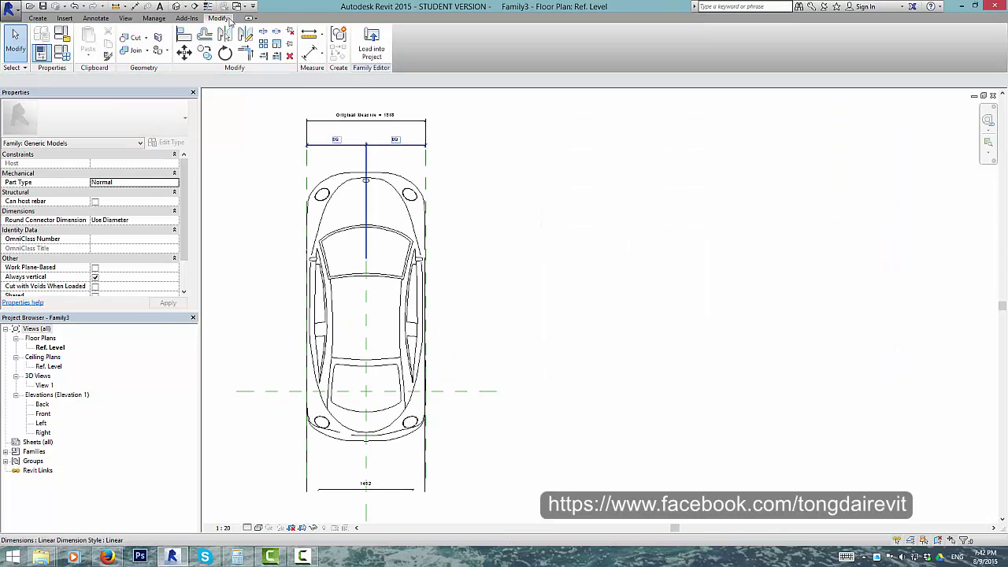
click(372, 39)
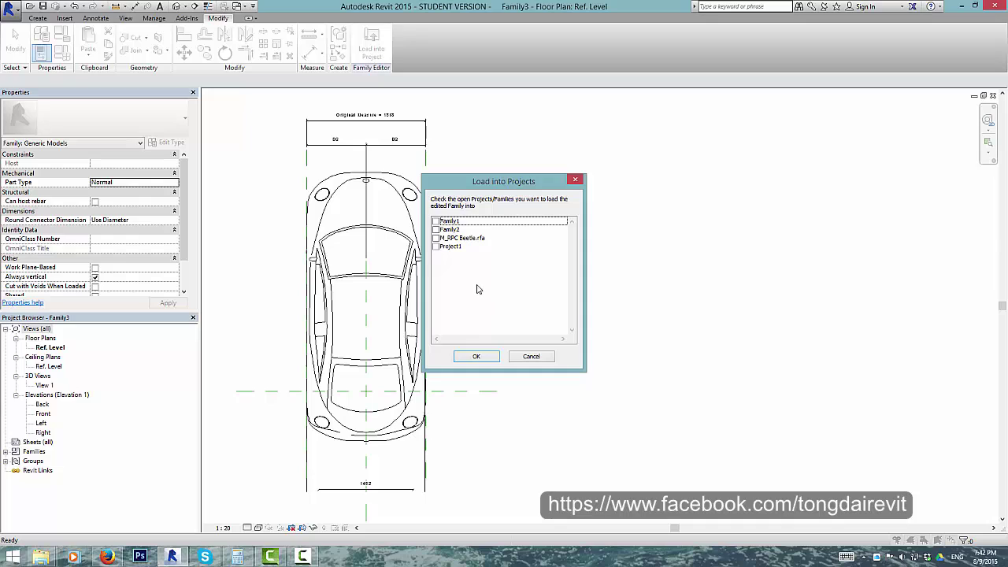
click(441, 246)
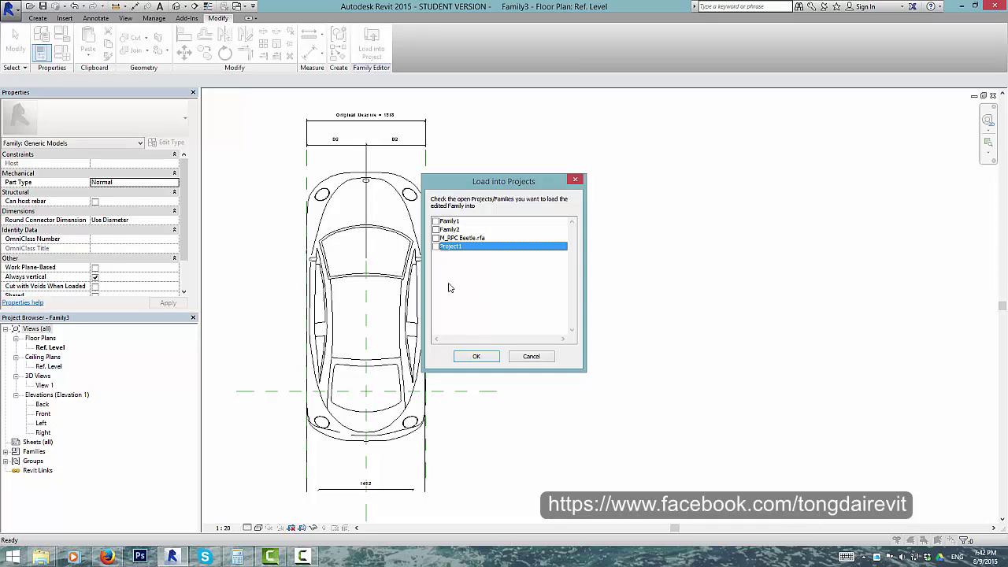
click(474, 355)
Step: Place one car instance in Project1 and widen it by dragging its side handles
click(592, 313)
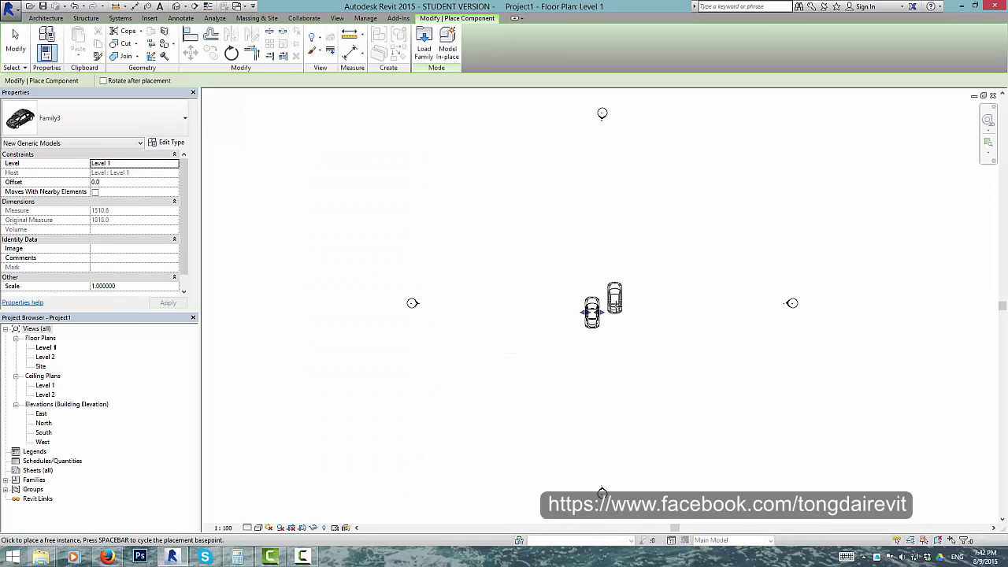
scroll(592, 313, up, 5)
key(Escape)
click(565, 329)
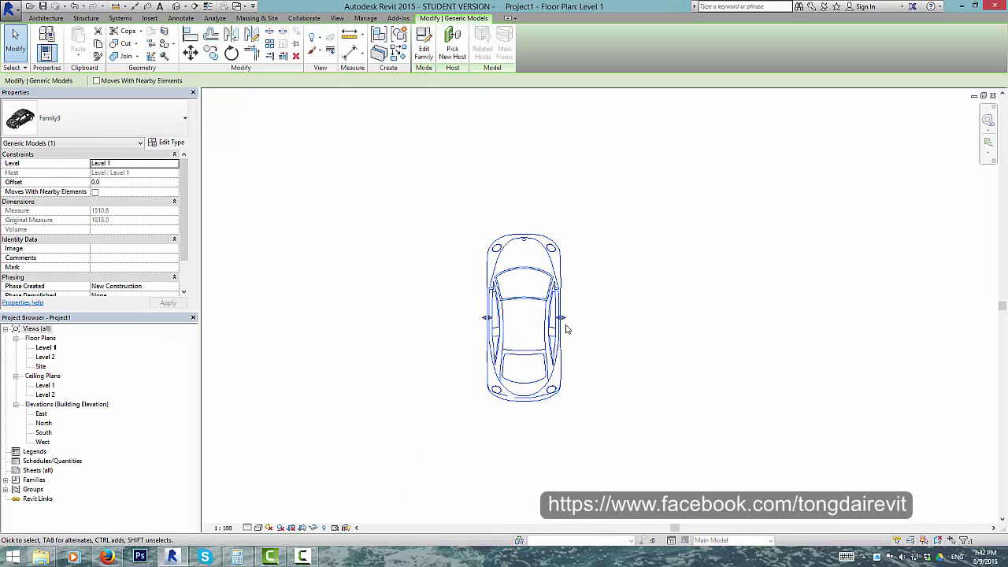
mouse_move(561, 317)
mouse_down()
mouse_move(618, 302)
mouse_move(596, 312)
mouse_move(695, 304)
mouse_up()
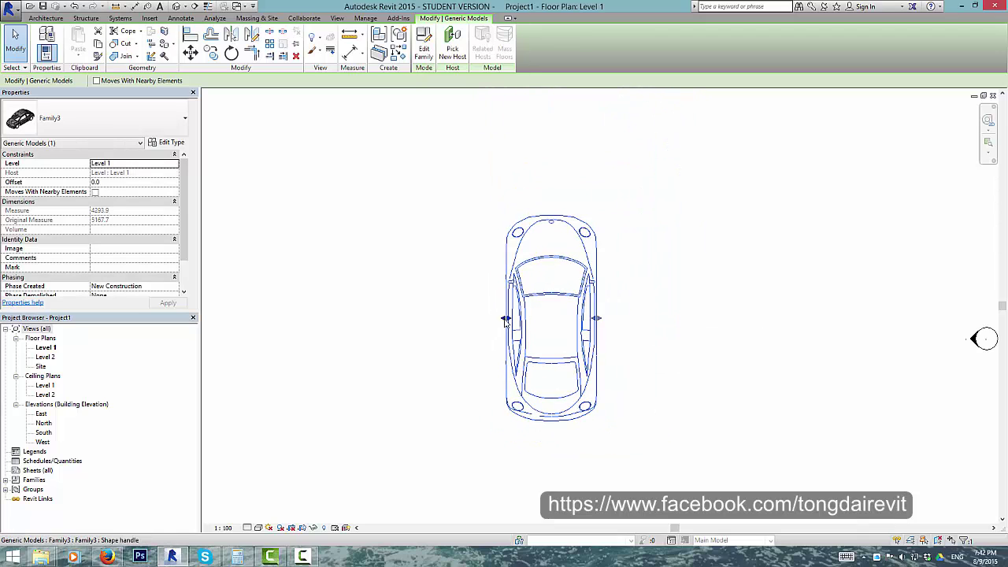
mouse_move(505, 320)
mouse_down()
mouse_move(520, 337)
mouse_move(508, 334)
mouse_up()
click(641, 285)
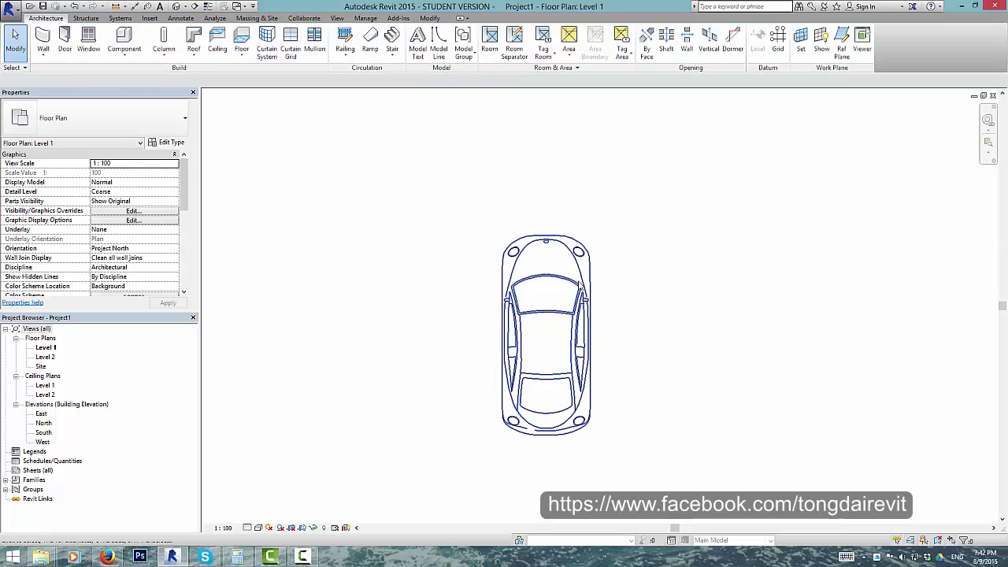
Step: Set the placed car's Scale to 1.6 in Properties so it redraws smaller
click(587, 299)
scroll(123, 267, down, 3)
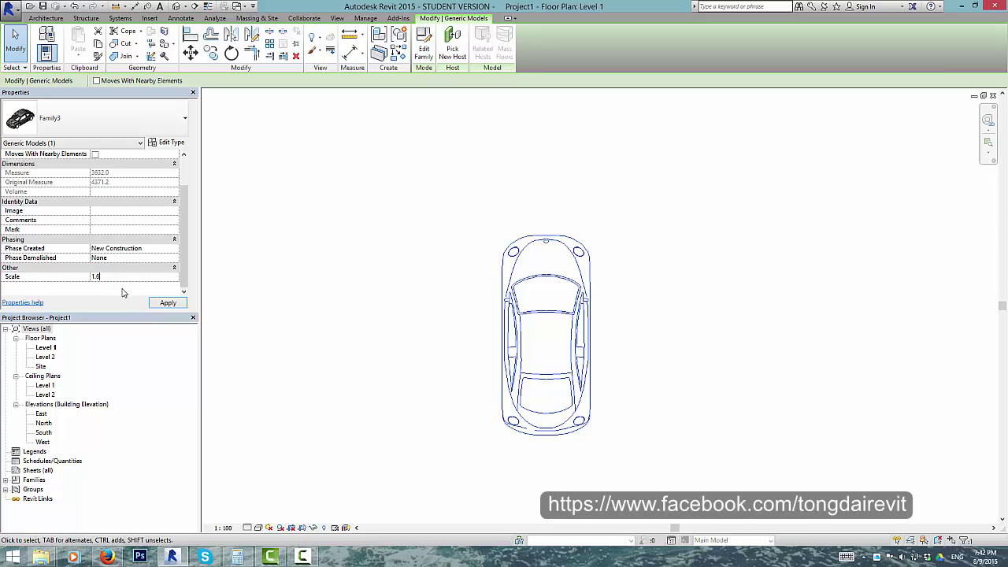
click(169, 303)
click(778, 341)
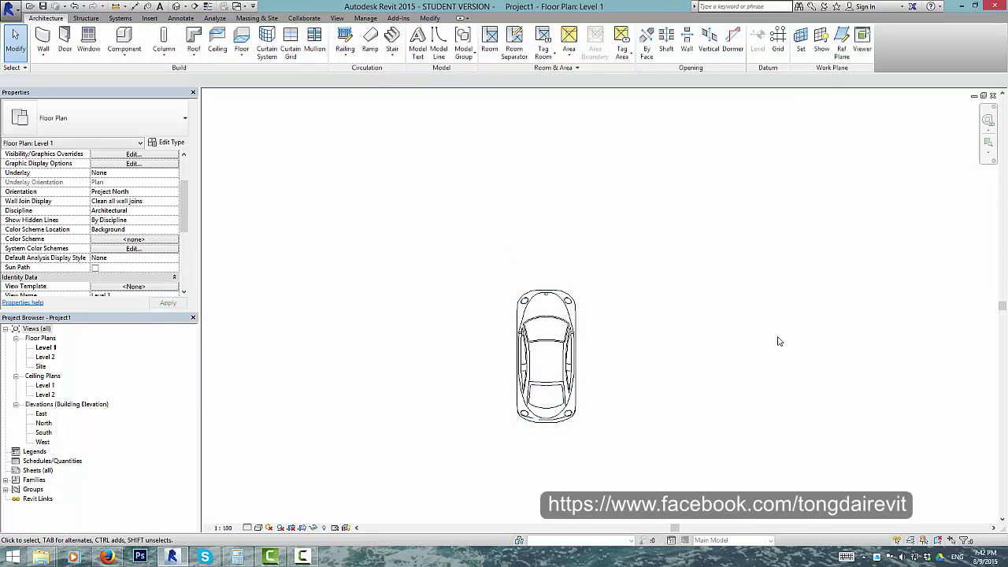